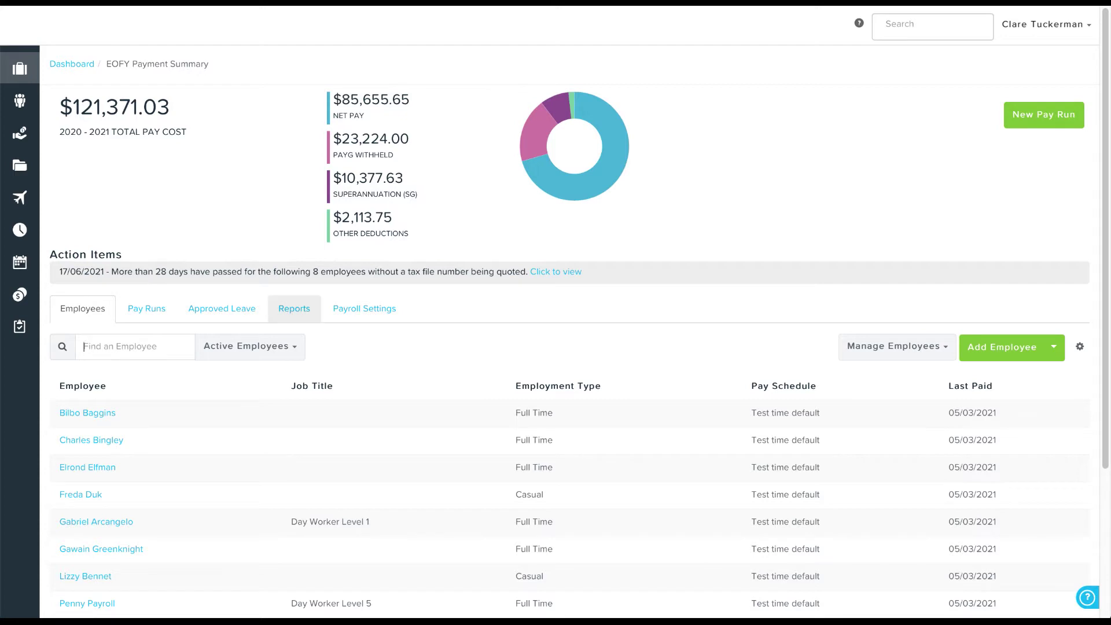
Open the Employee Details Report from the business's employee reports.
{"action": "left_click", "coordinate": [294, 308]}
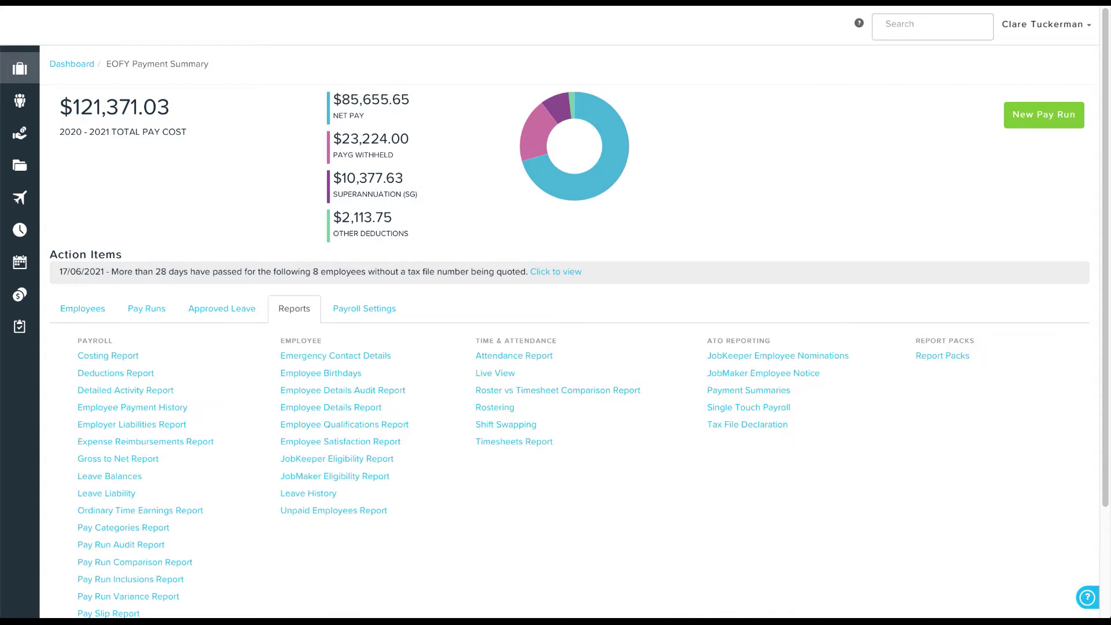
{"action": "mouse_move", "coordinate": [331, 407]}
{"action": "left_click", "coordinate": [331, 407]}
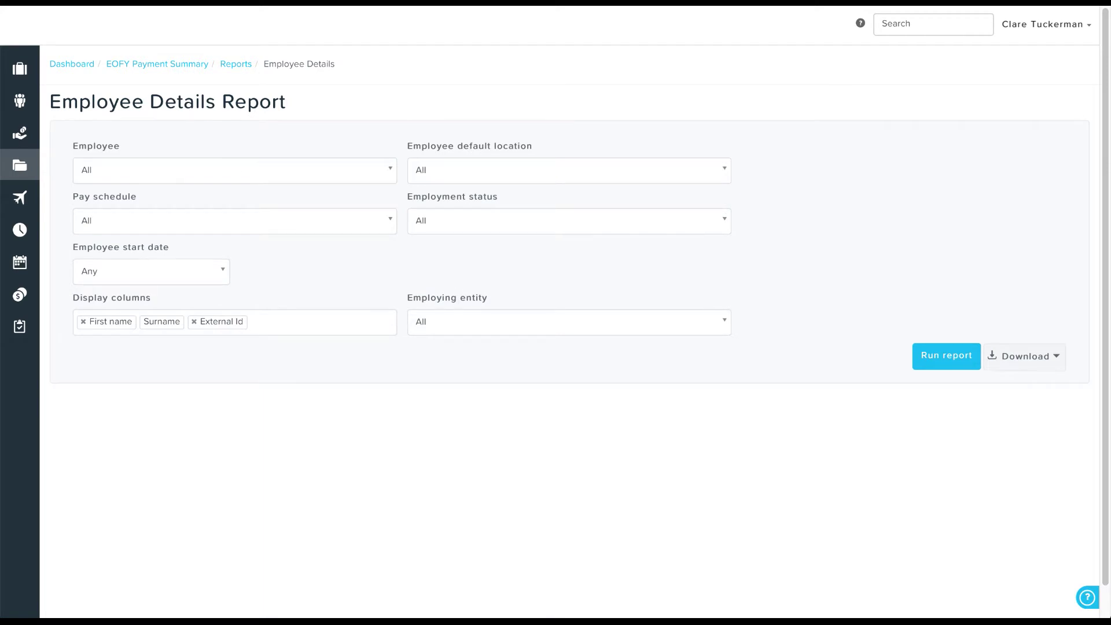
Add Email, Postal address, Tax file number, Tax dec: Is approved working holiday maker, and Closely held employee to the report's display columns.
{"action": "left_click", "coordinate": [307, 323]}
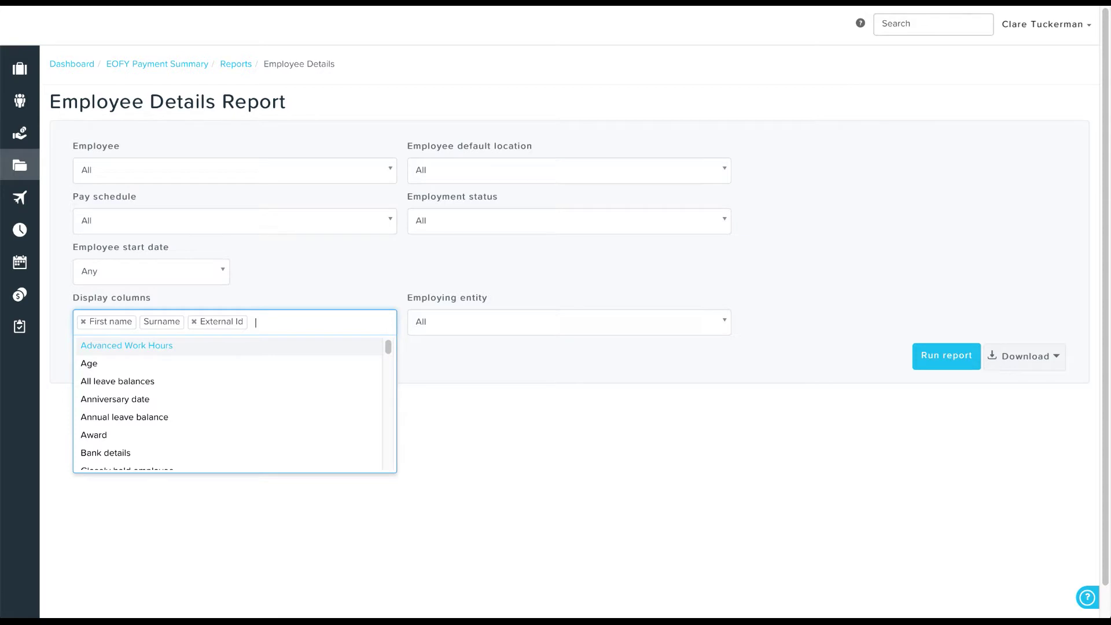
{"action": "type", "text": "email"}
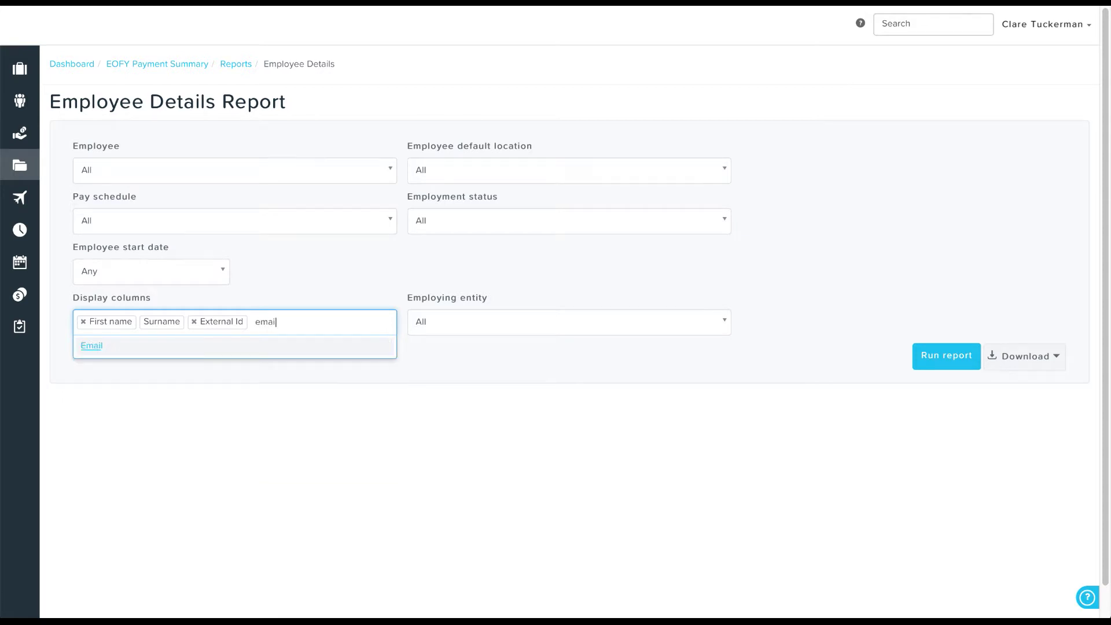
{"action": "key", "text": "Return"}
{"action": "type", "text": "post"}
{"action": "key", "text": "Return"}
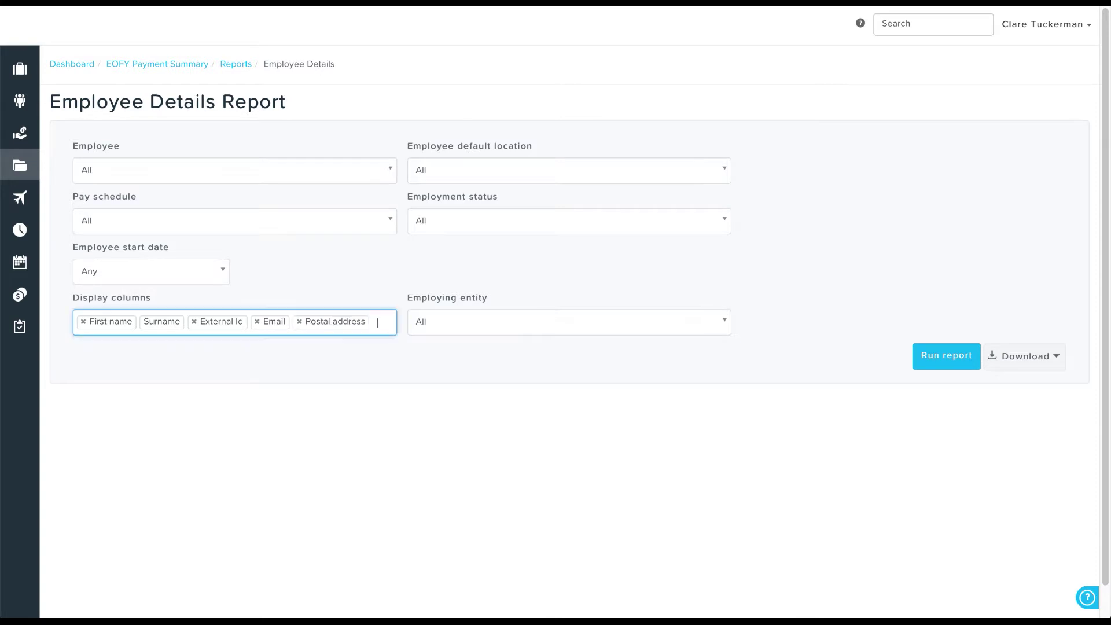
{"action": "type", "text": "tax f"}
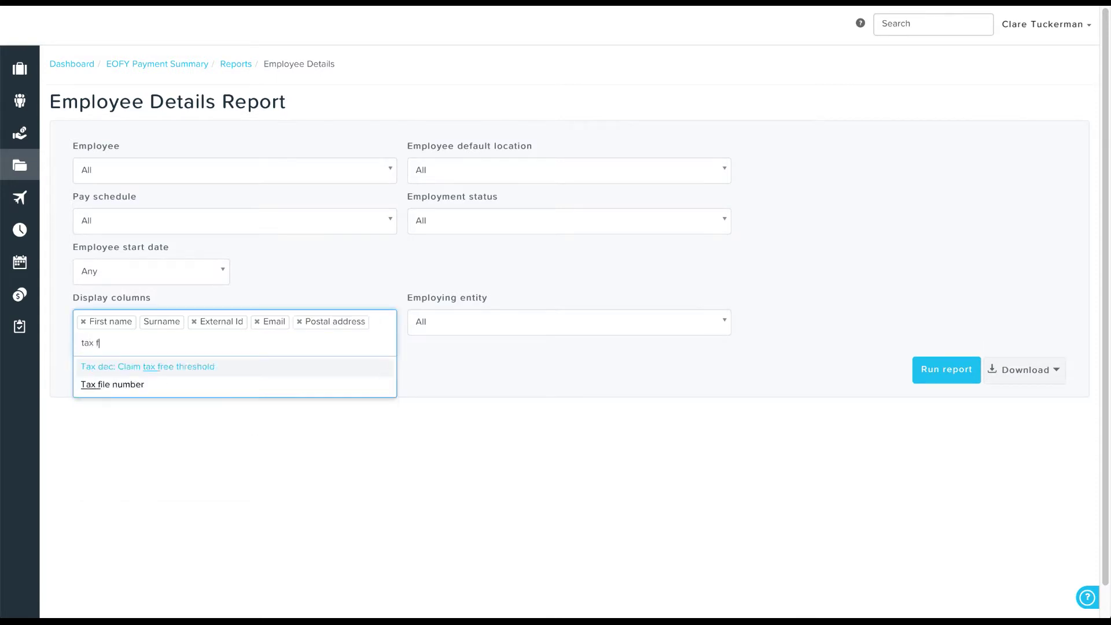
{"action": "type", "text": "ile"}
{"action": "key", "text": "Return"}
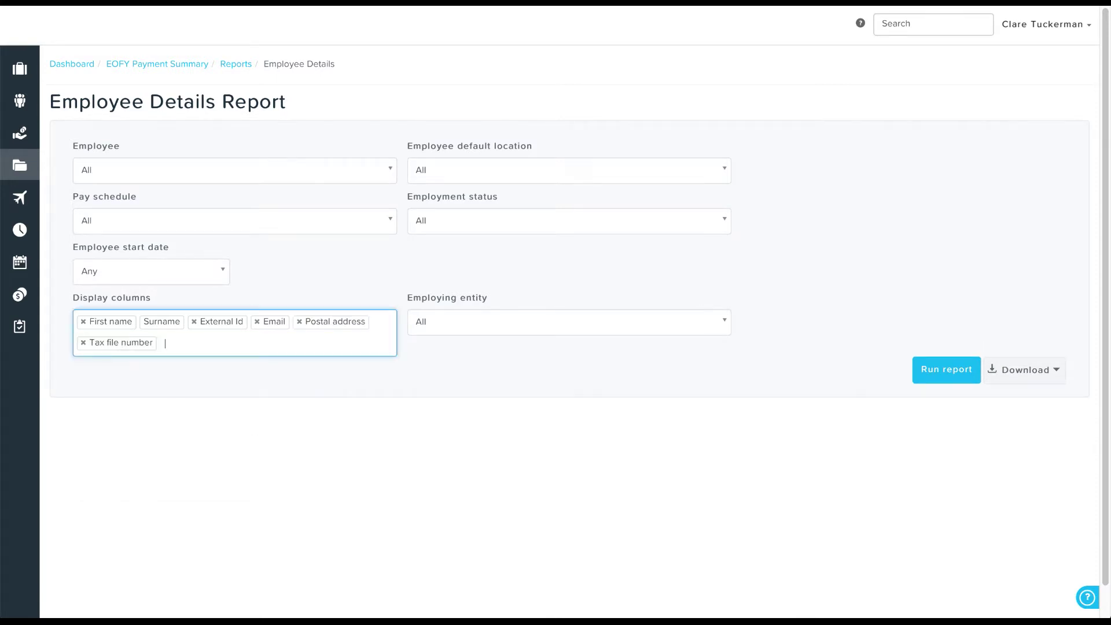
{"action": "type", "text": "working"}
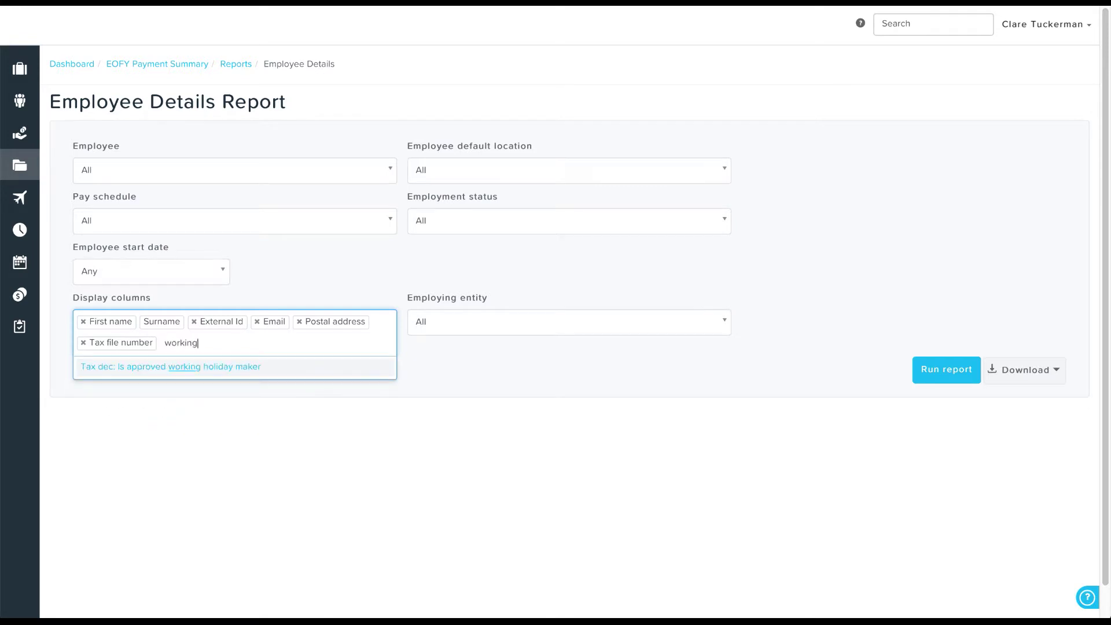
{"action": "key", "text": "Return"}
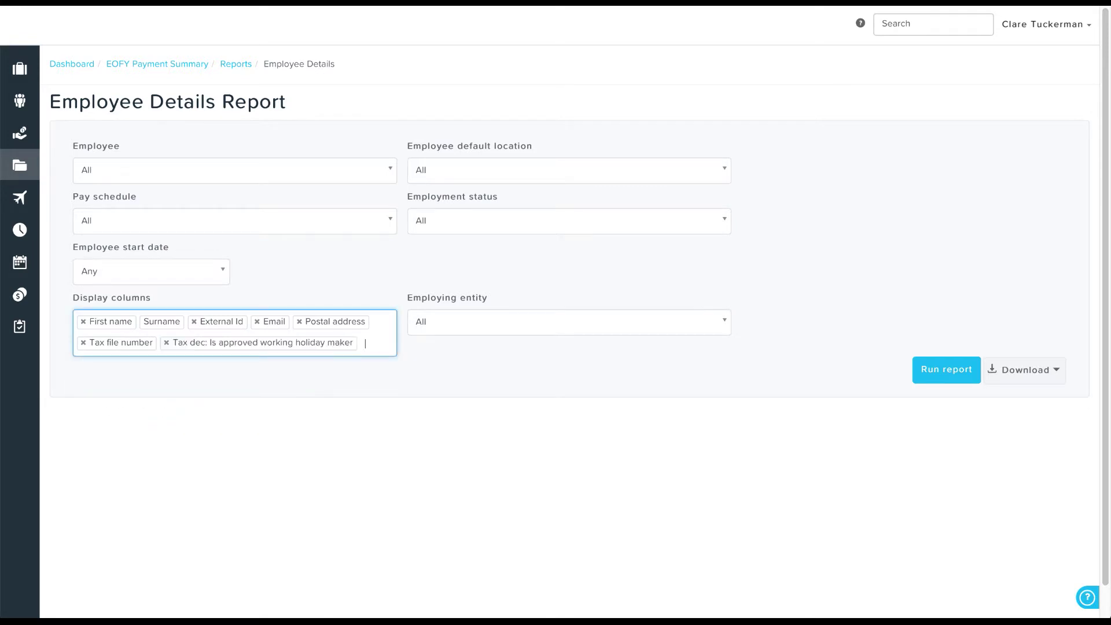
{"action": "type", "text": "clo"}
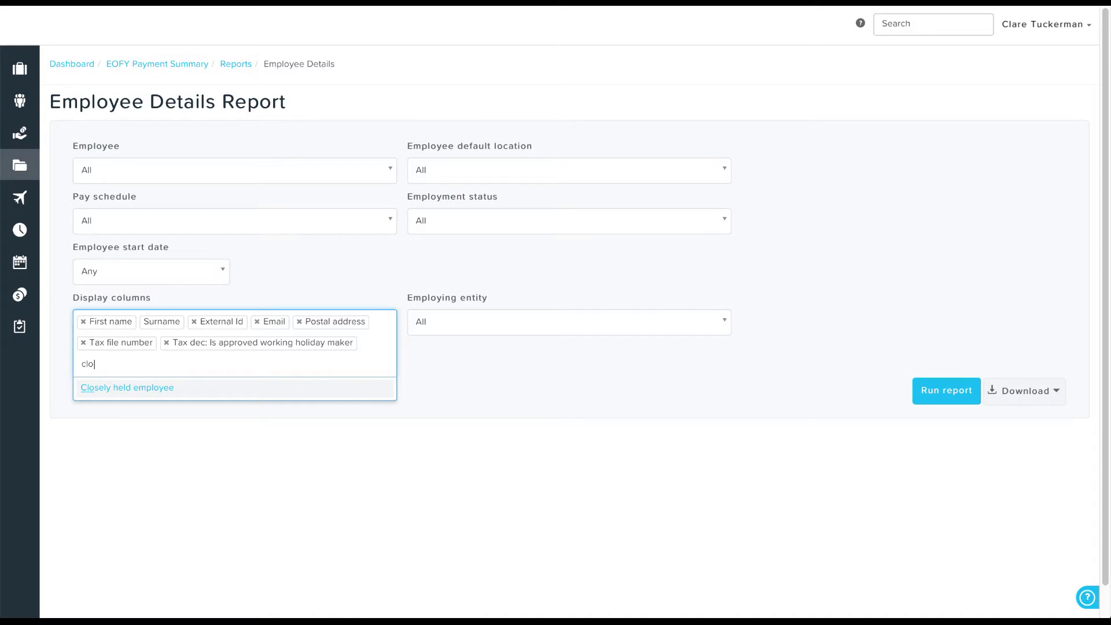
{"action": "key", "text": "Return"}
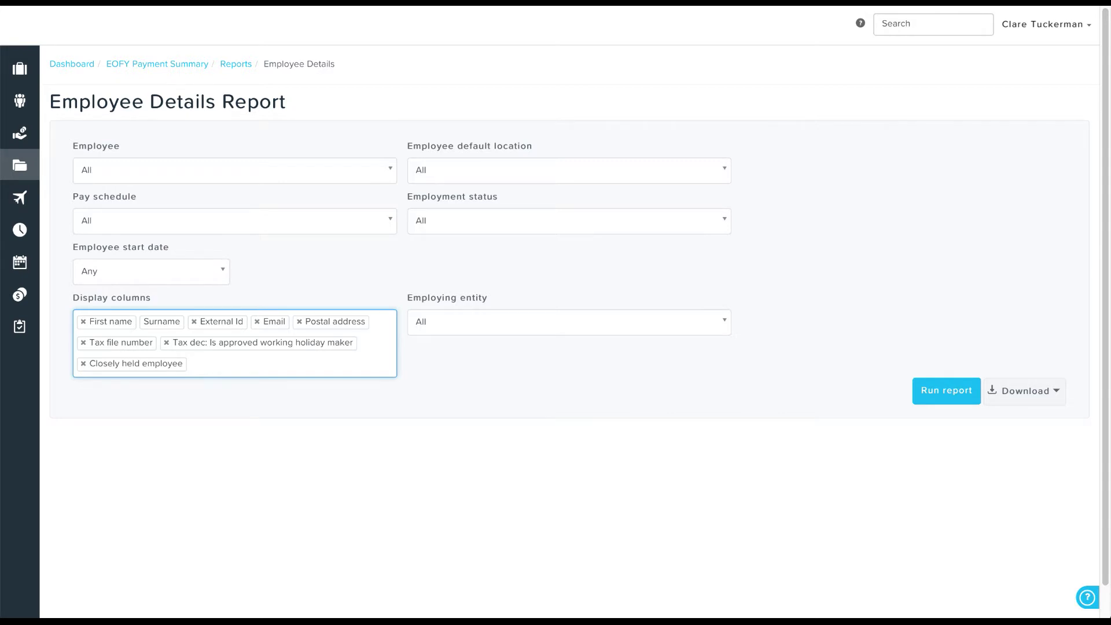
Run the employee details report with all groups expanded and show its available download formats.
{"action": "left_click", "coordinate": [947, 390]}
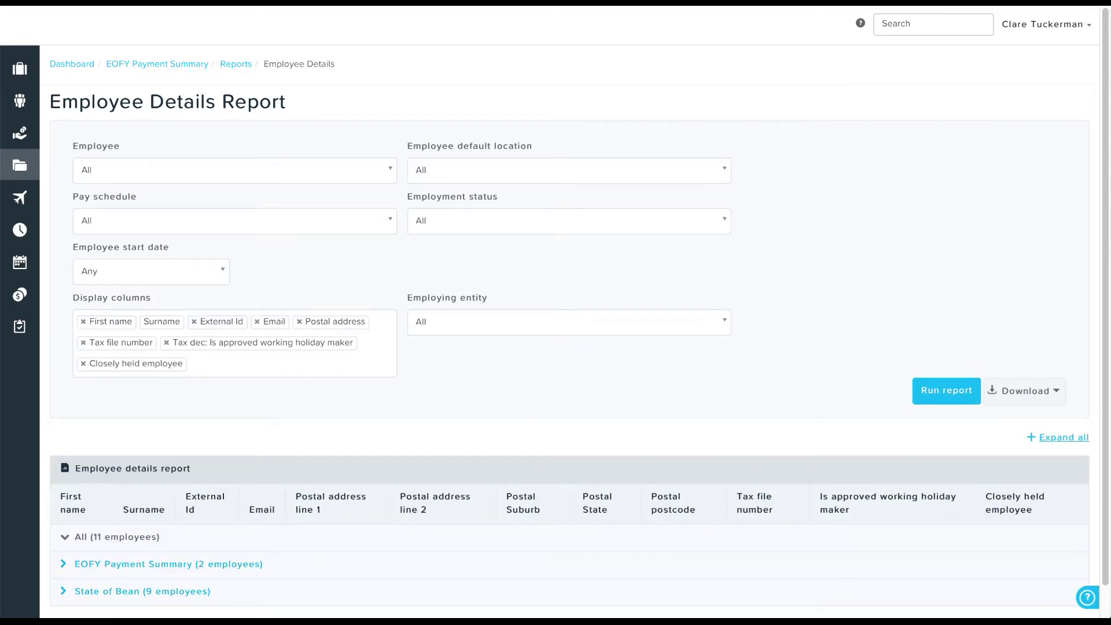
{"action": "left_click", "coordinate": [1064, 438]}
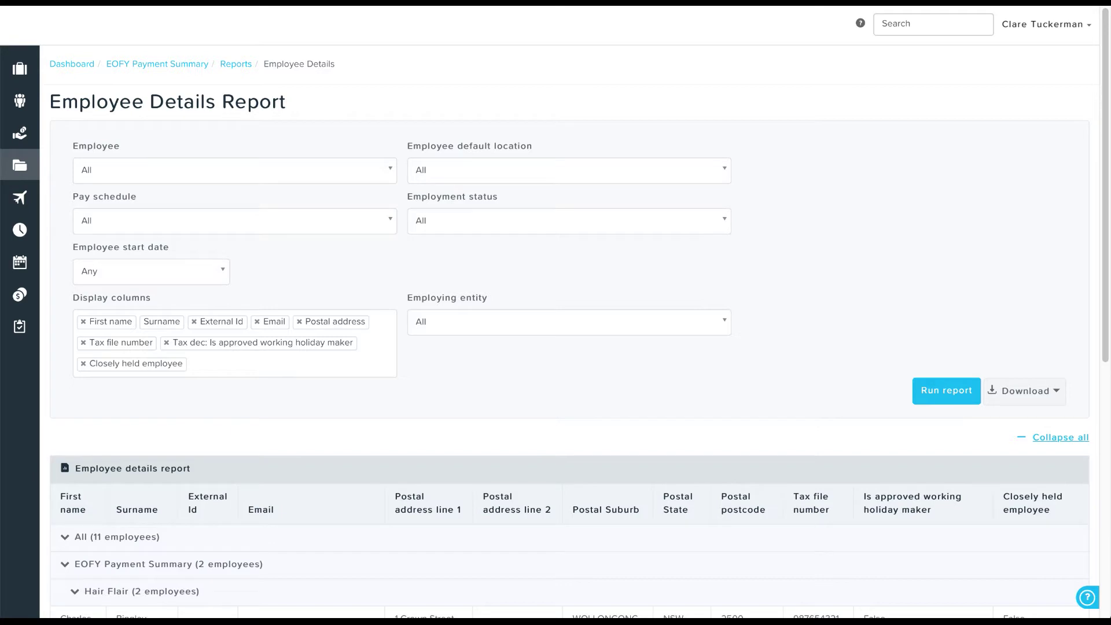
{"action": "scroll", "coordinate": [555, 319], "scroll_direction": "down", "scroll_amount": 3}
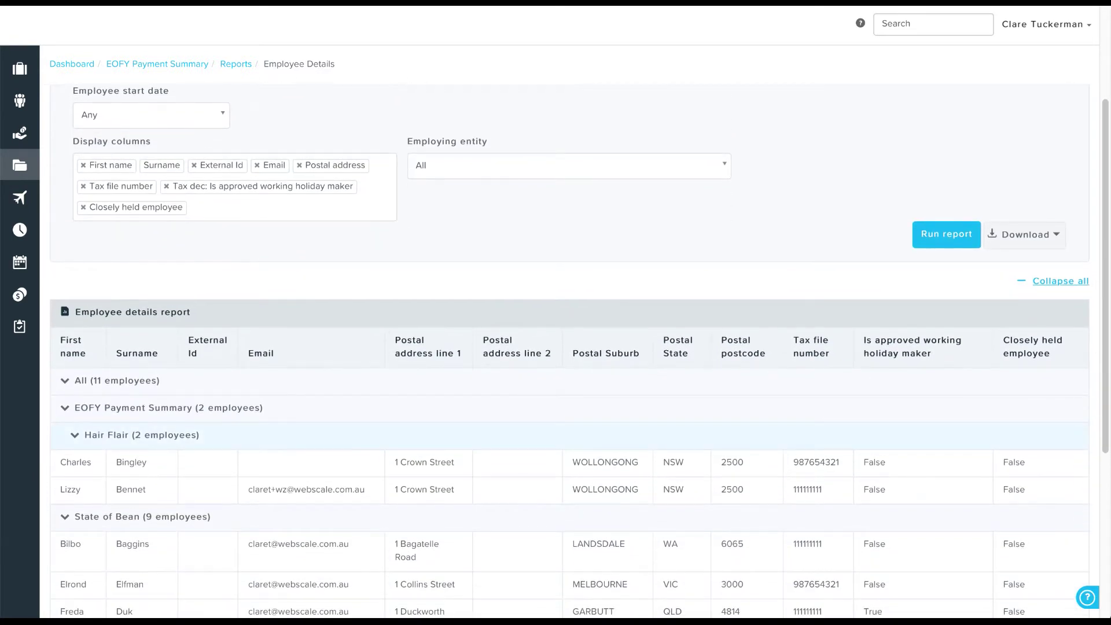
{"action": "scroll", "coordinate": [556, 452], "scroll_direction": "down", "scroll_amount": 2}
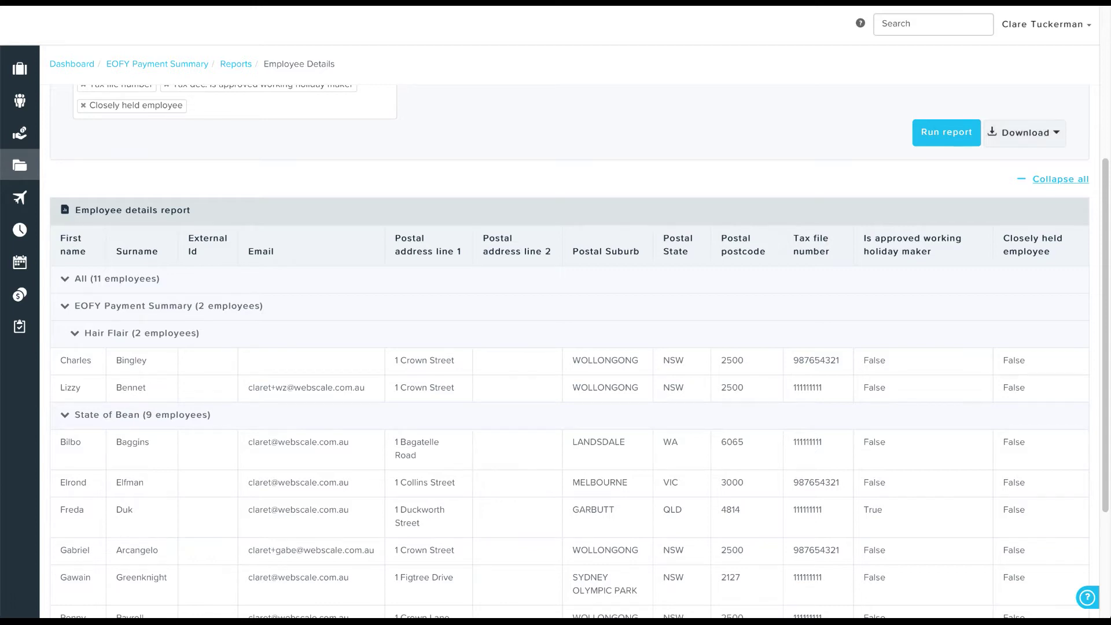
{"action": "left_click", "coordinate": [1025, 133]}
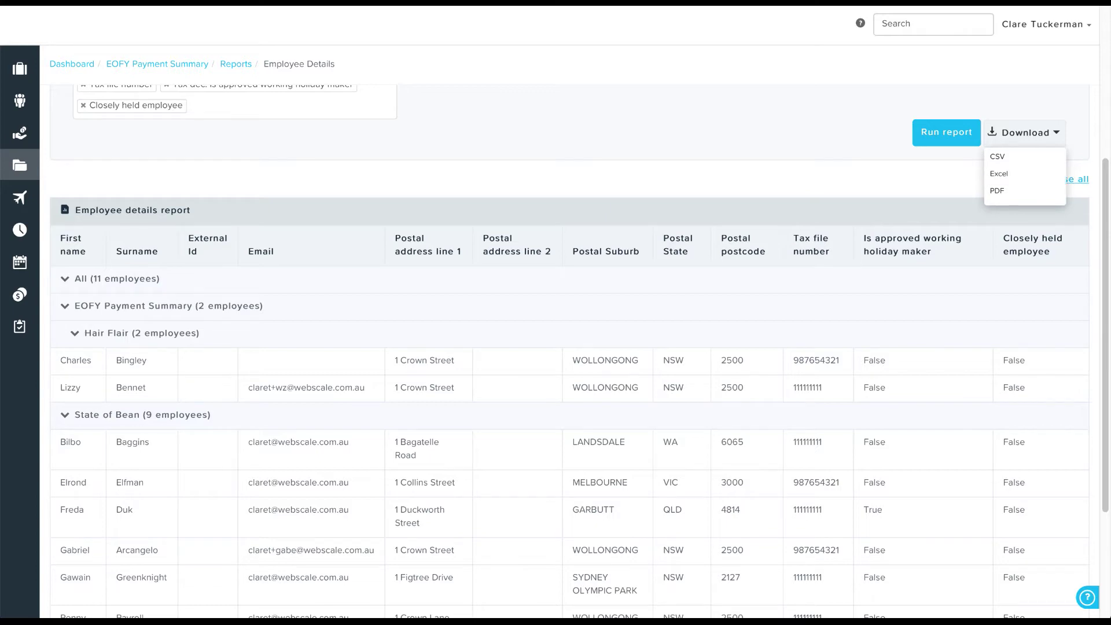
Open the business's ATO Settings and review the lodgement, address and contact details and the FBT exemption option.
{"action": "left_click", "coordinate": [158, 64]}
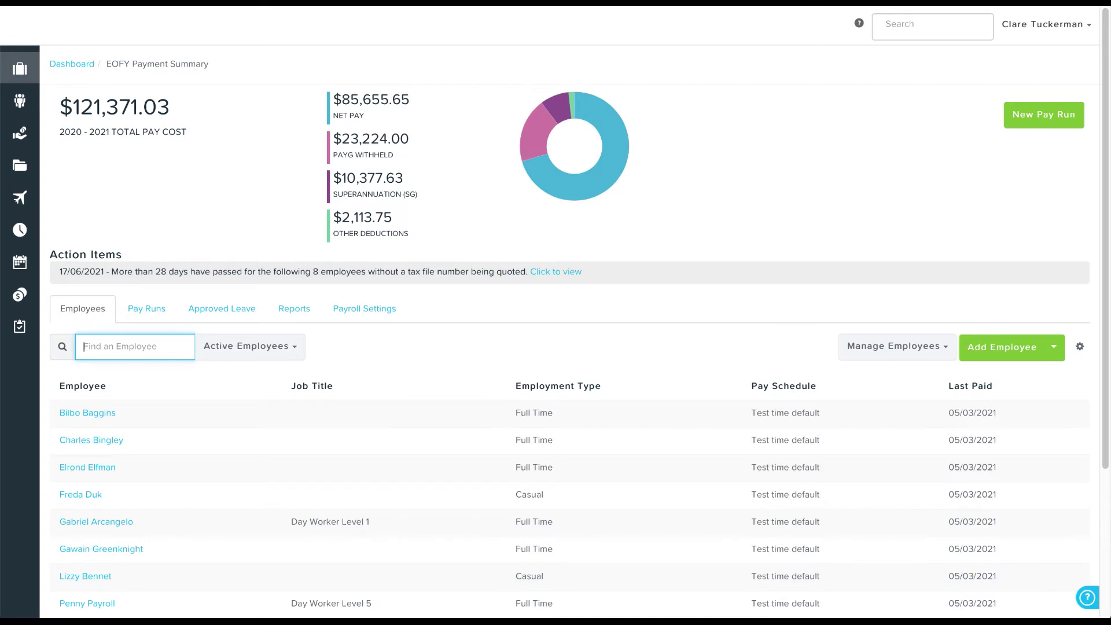
{"action": "left_click", "coordinate": [365, 309]}
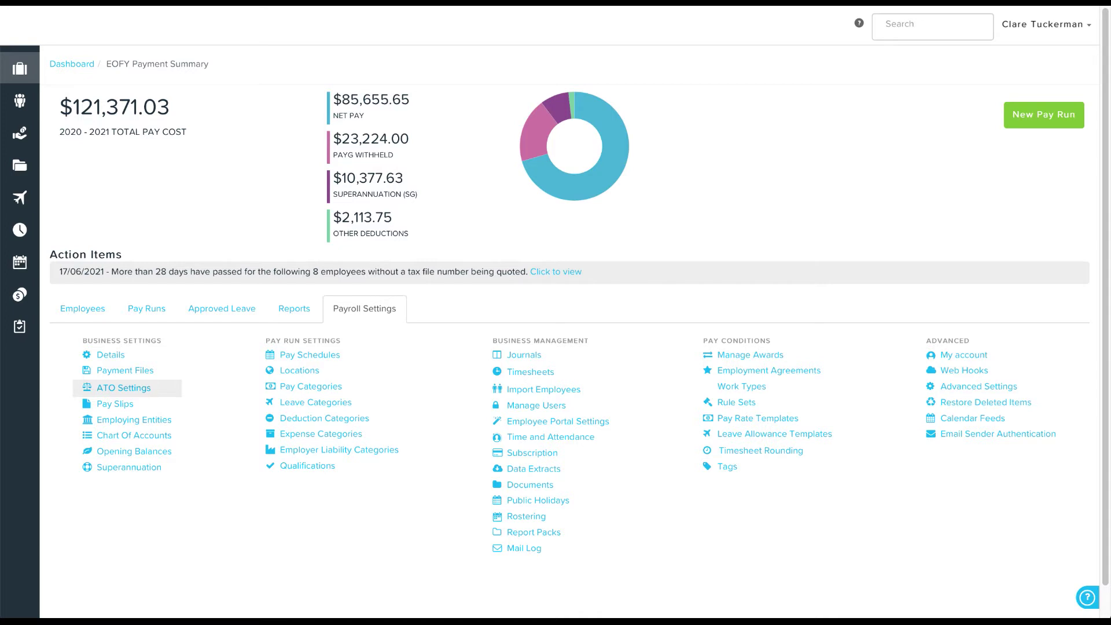
{"action": "left_click", "coordinate": [123, 387]}
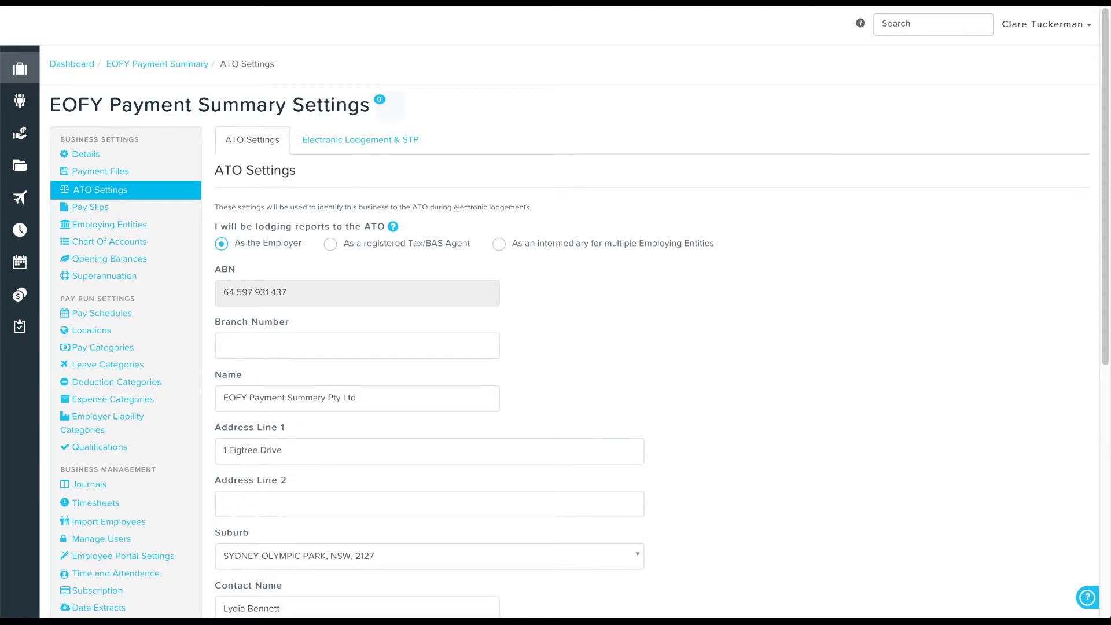
{"action": "scroll", "coordinate": [573, 347], "scroll_direction": "down", "scroll_amount": 3}
{"action": "scroll", "coordinate": [573, 348], "scroll_direction": "down", "scroll_amount": 3}
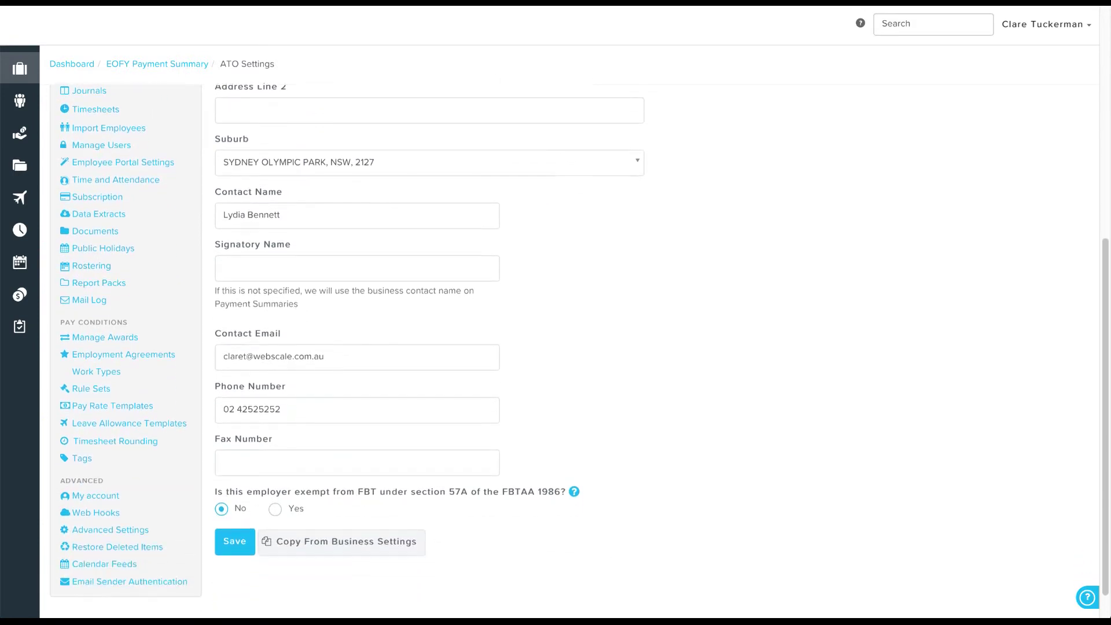
{"action": "scroll", "coordinate": [574, 347], "scroll_direction": "down", "scroll_amount": 1}
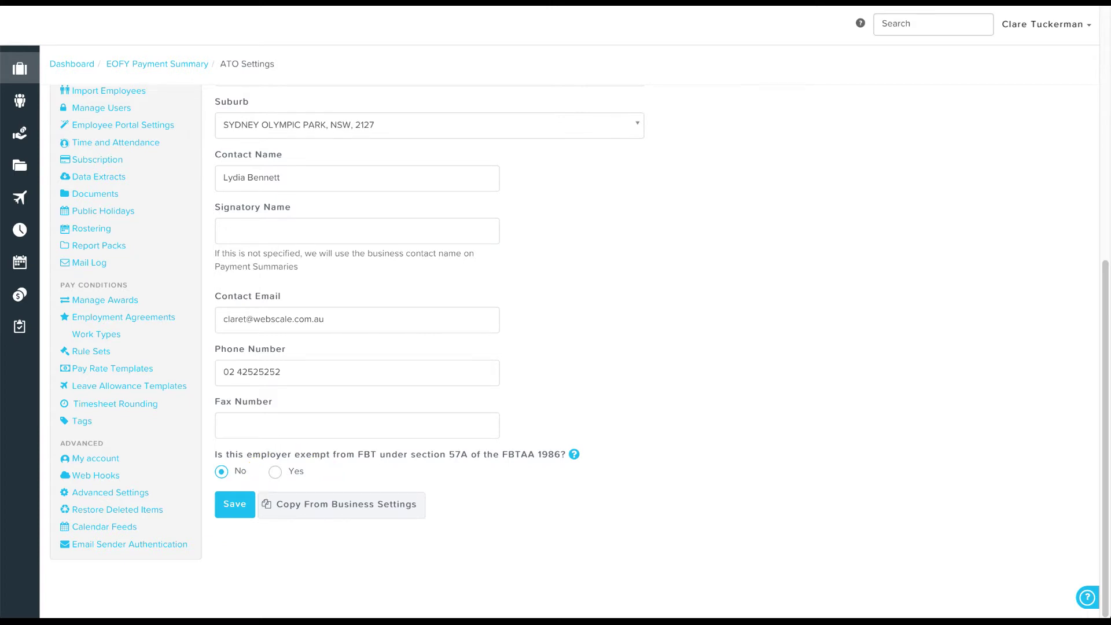
{"action": "scroll", "coordinate": [579, 347], "scroll_direction": "up", "scroll_amount": 5}
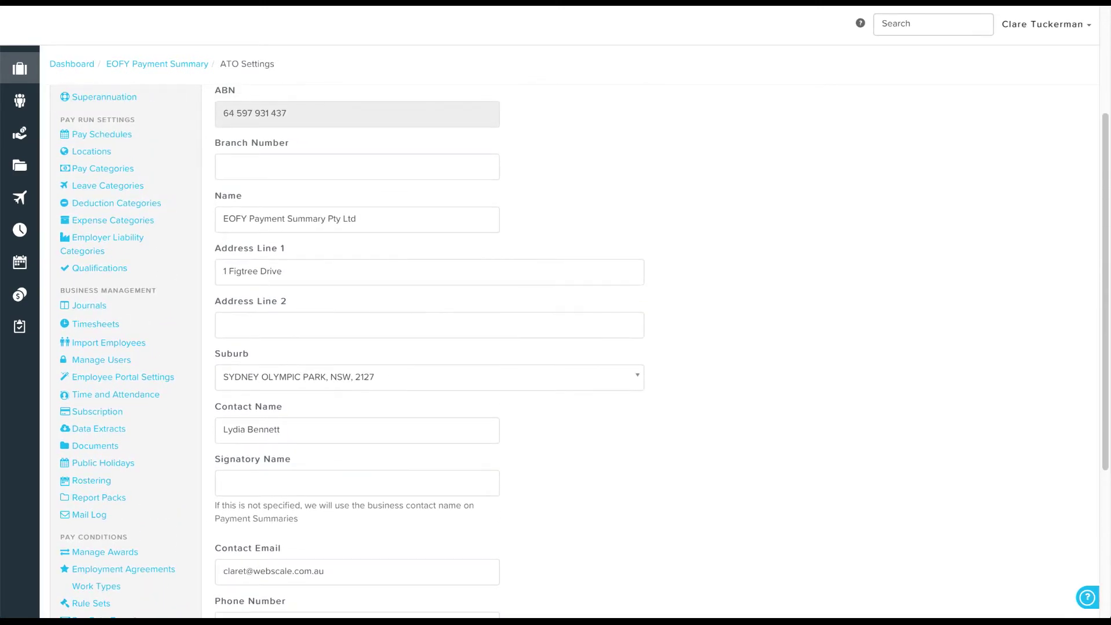
{"action": "scroll", "coordinate": [579, 347], "scroll_direction": "up", "scroll_amount": 3}
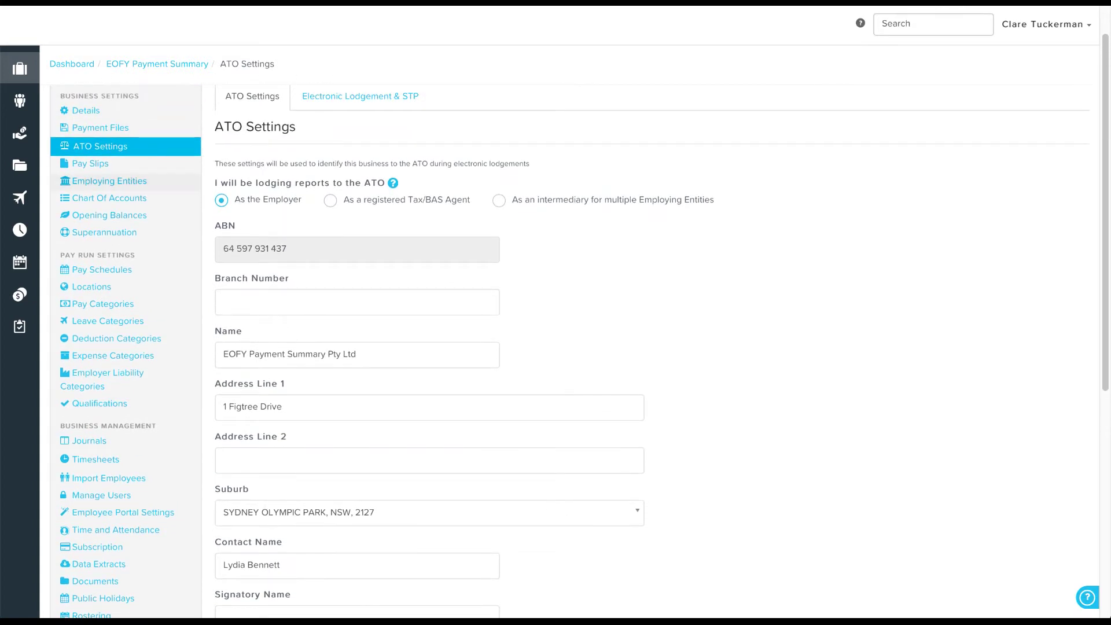
Open the employing entity ABC Entity Pty Ltd and review its contact details, FBT exemption and electronic lodgement settings.
{"action": "left_click", "coordinate": [110, 181]}
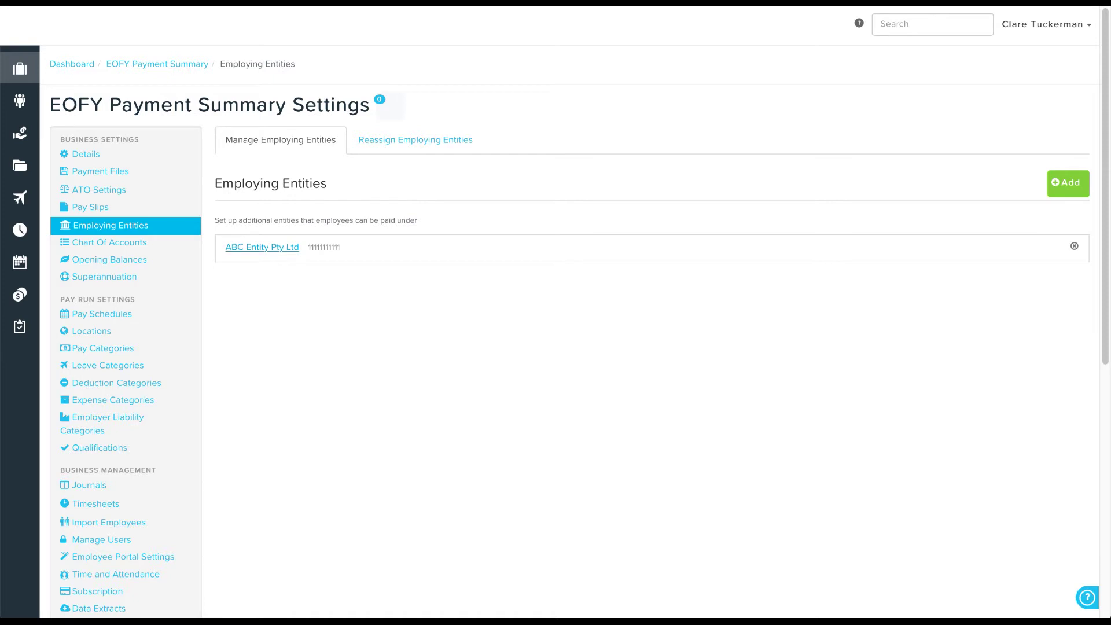
{"action": "left_click", "coordinate": [262, 247]}
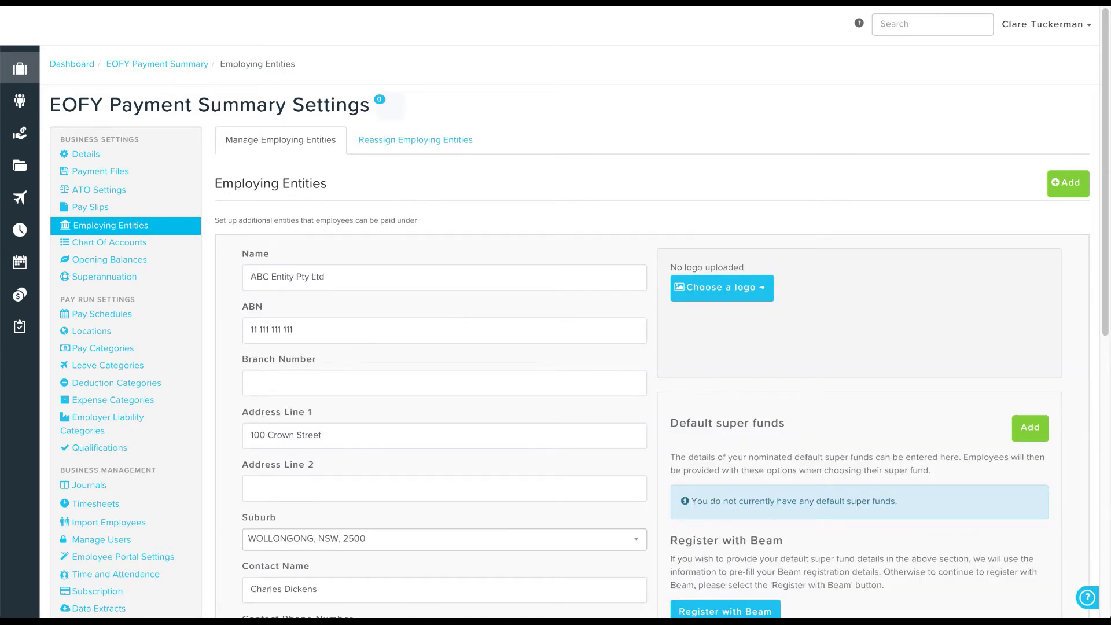
{"action": "scroll", "coordinate": [573, 347], "scroll_direction": "down", "scroll_amount": 5}
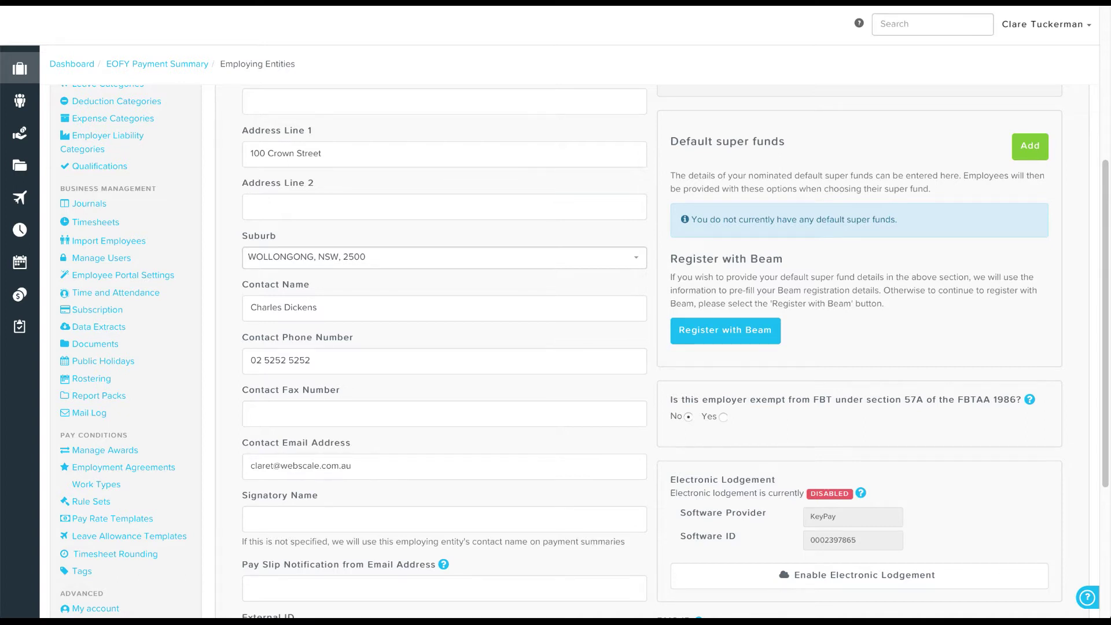
{"action": "scroll", "coordinate": [561, 351], "scroll_direction": "up", "scroll_amount": 3}
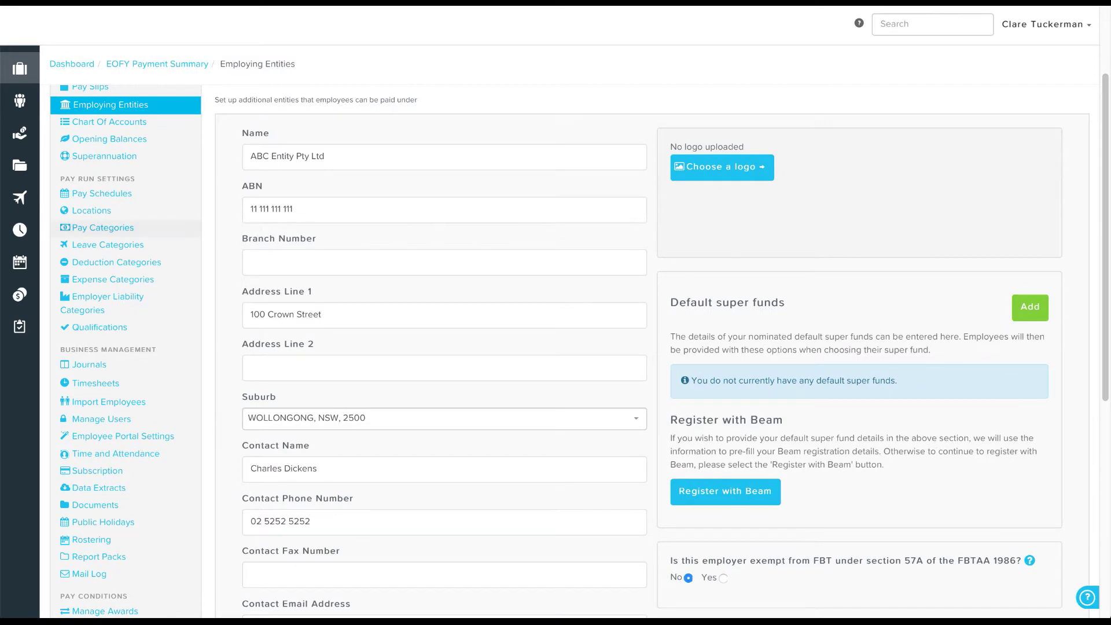
Review the payment classification options of the Allowance Travel pay category, keeping Allowance (Travel) selected.
{"action": "left_click", "coordinate": [103, 228]}
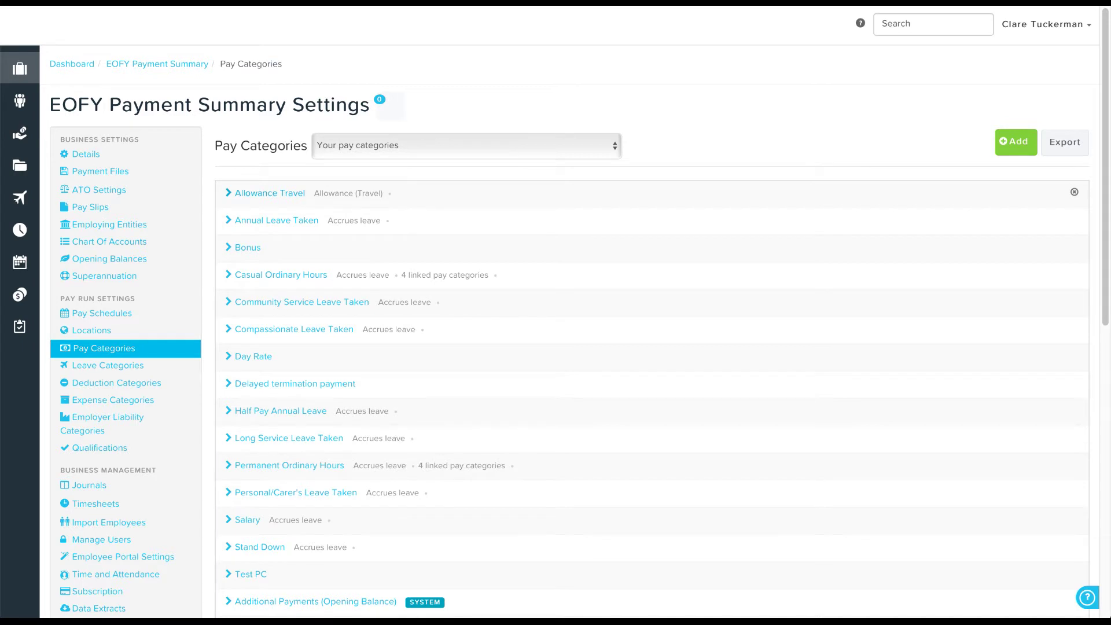
{"action": "left_click", "coordinate": [269, 193]}
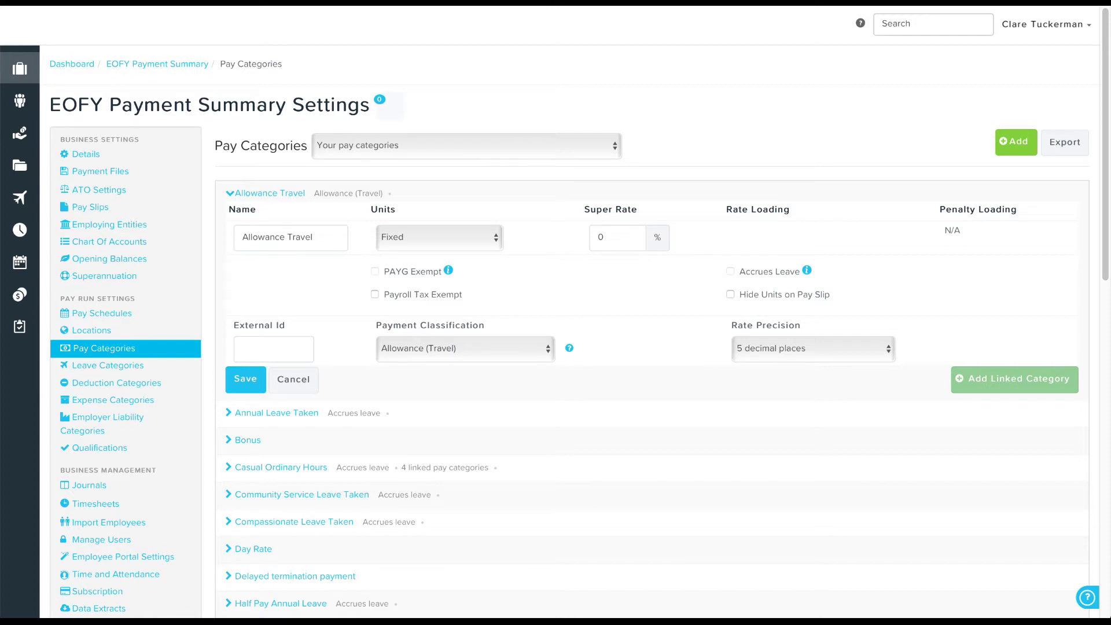
{"action": "left_click", "coordinate": [463, 349]}
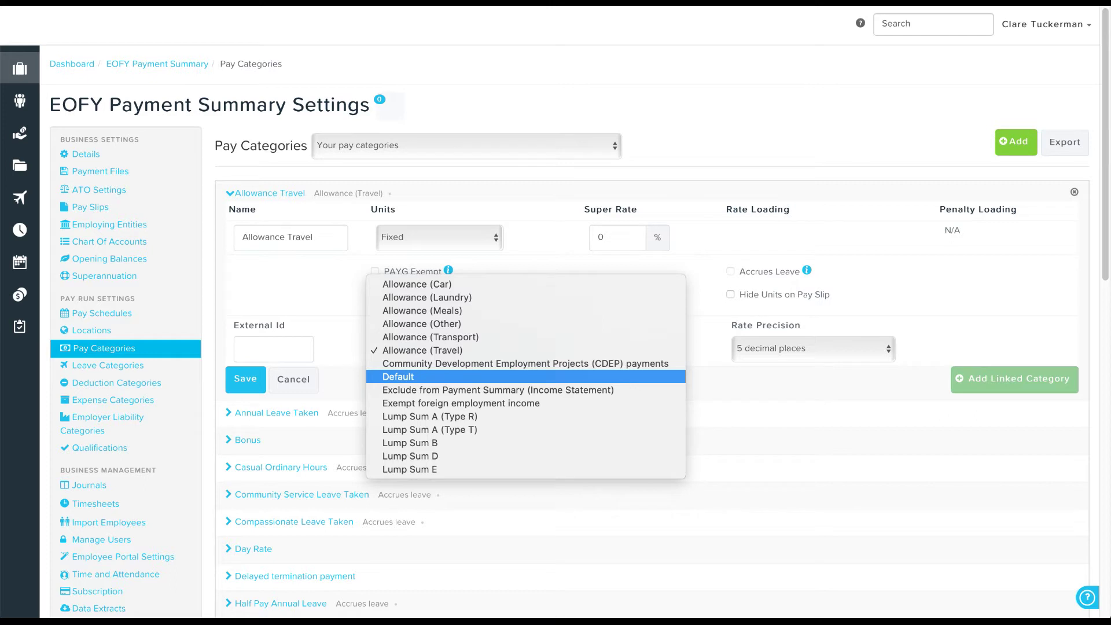
{"action": "key", "text": "Up"}
{"action": "key", "text": "Up"}
{"action": "key", "text": "Up"}
{"action": "key", "text": "Up"}
{"action": "key", "text": "Up"}
{"action": "key", "text": "Up"}
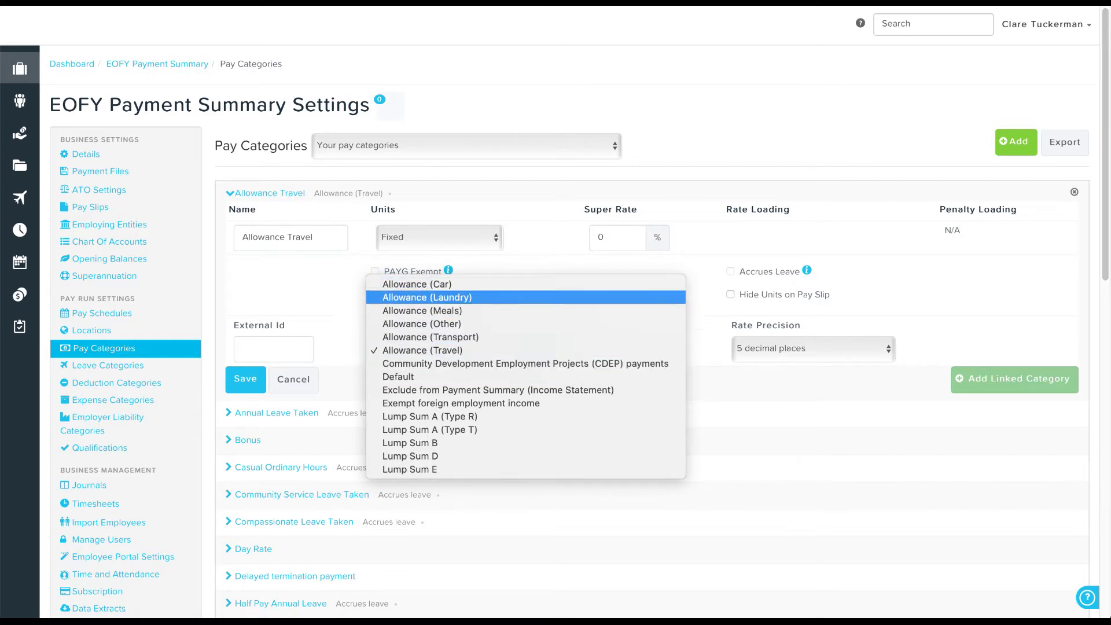
{"action": "key", "text": "Down"}
{"action": "key", "text": "Down"}
{"action": "key", "text": "Down"}
{"action": "key", "text": "Down"}
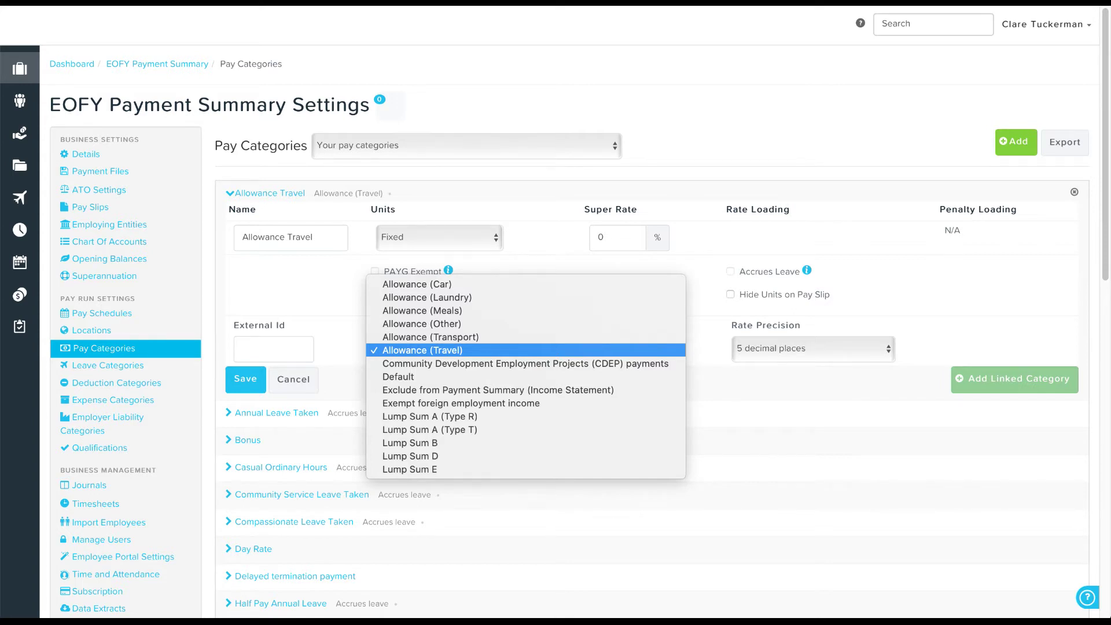
{"action": "key", "text": "Return"}
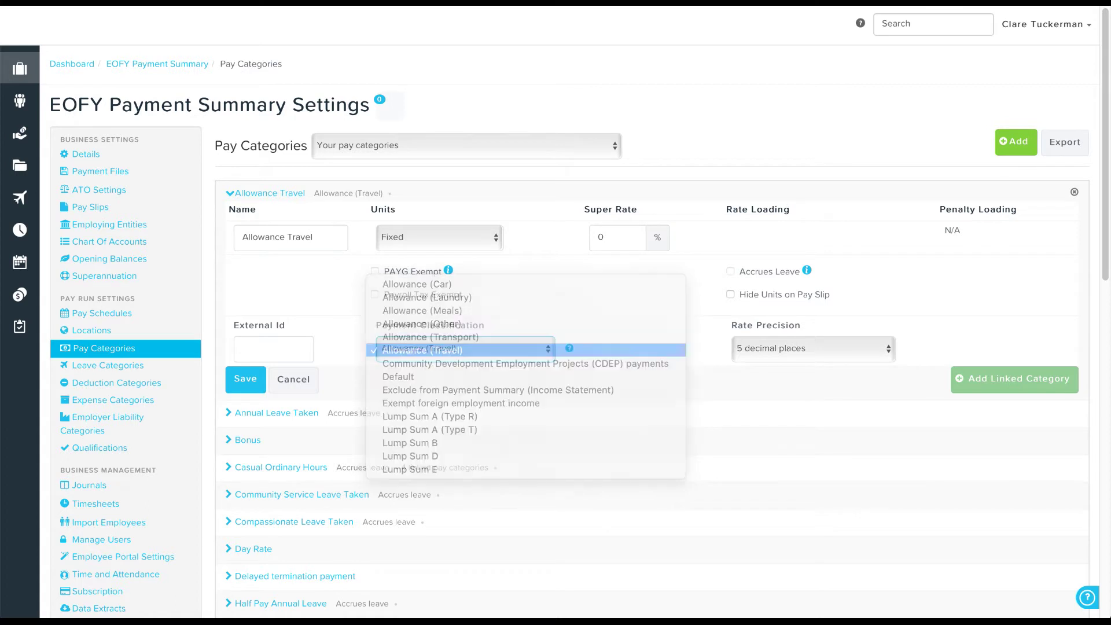
Open the deduction categories and inspect the Union or professional association fees category.
{"action": "left_click", "coordinate": [117, 383]}
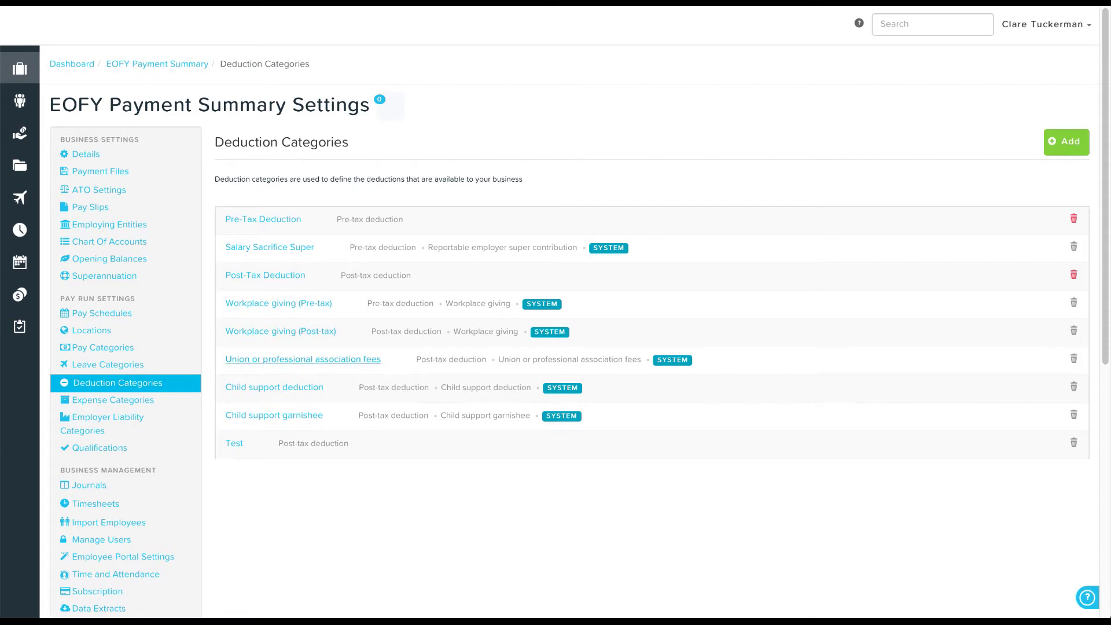
{"action": "left_click", "coordinate": [302, 360]}
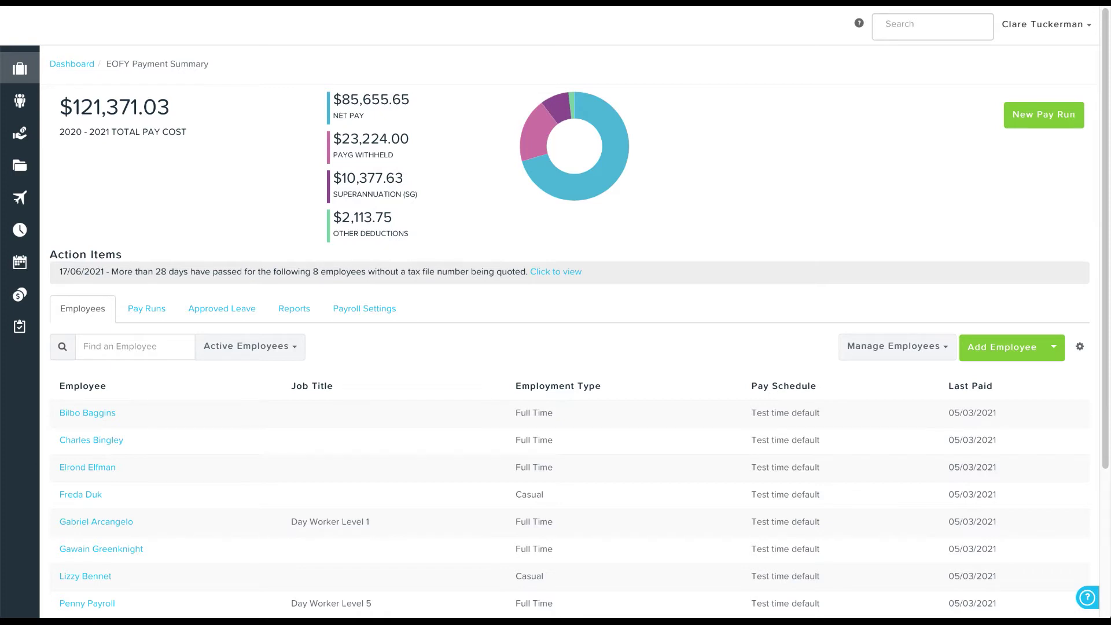
Open the Payment Summaries report and show the 2020 - 2021 summaries for all locations and employing entities.
{"action": "left_click", "coordinate": [294, 309]}
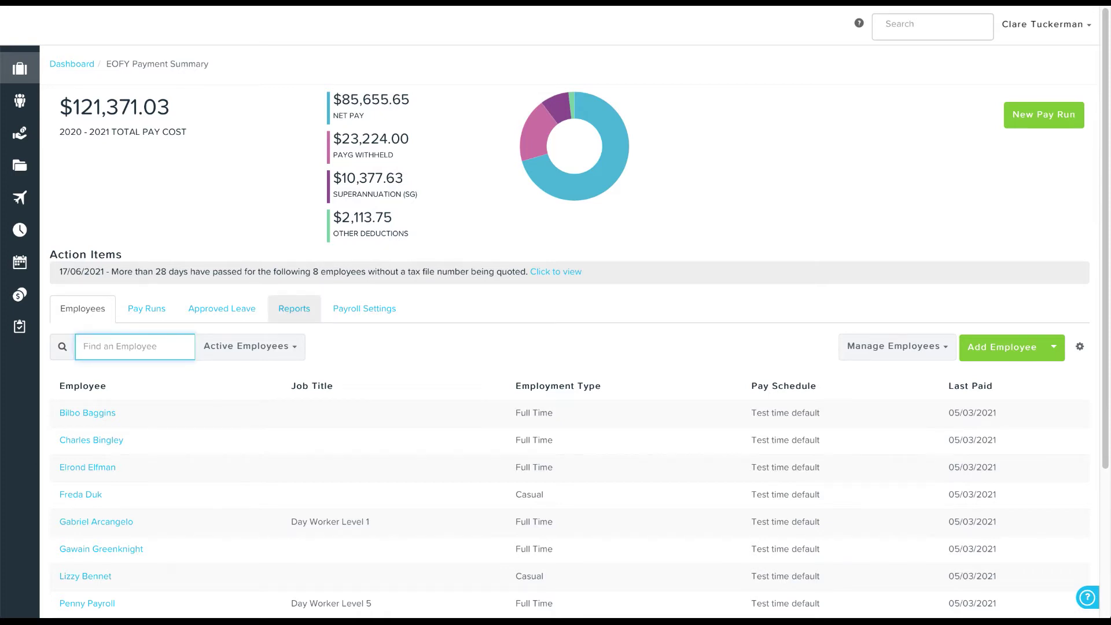
{"action": "mouse_move", "coordinate": [748, 391]}
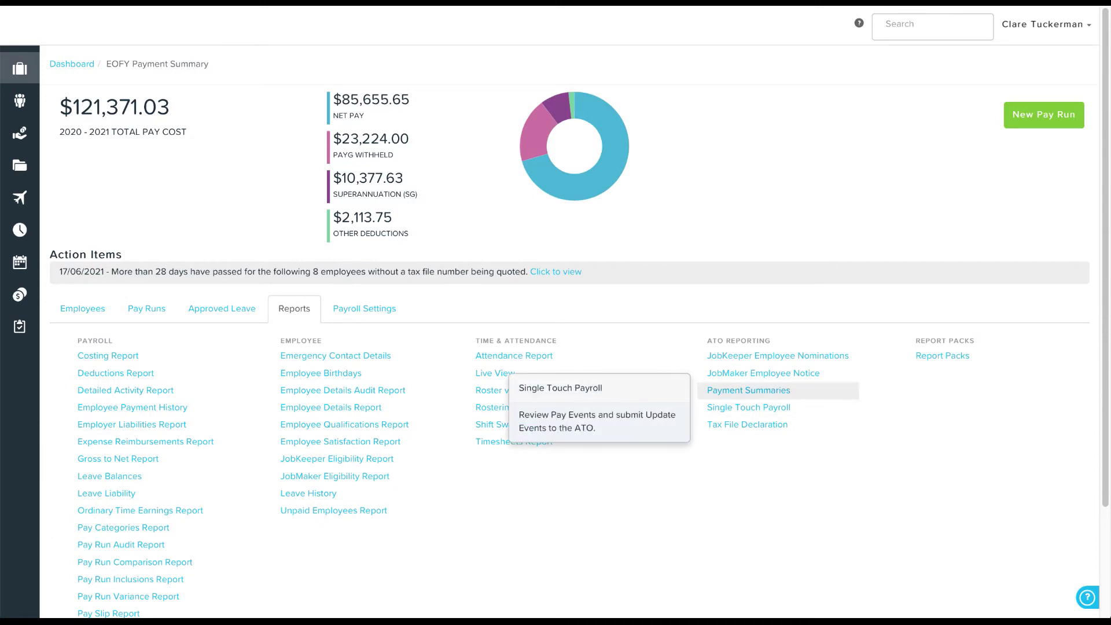
{"action": "left_click", "coordinate": [748, 390]}
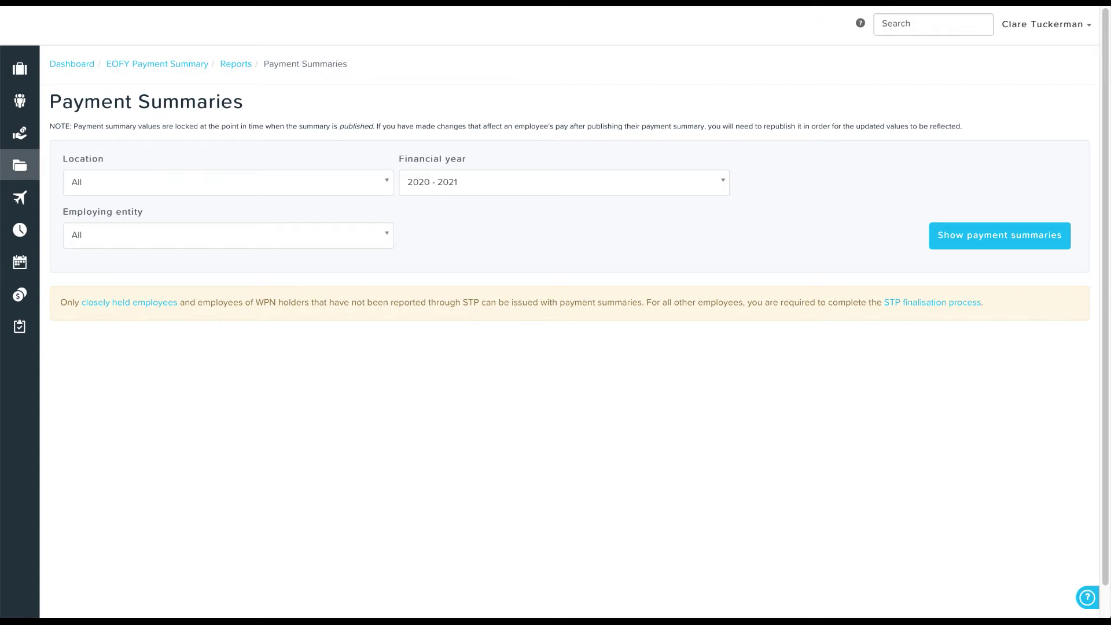
{"action": "left_click", "coordinate": [564, 183]}
{"action": "key", "text": "Return"}
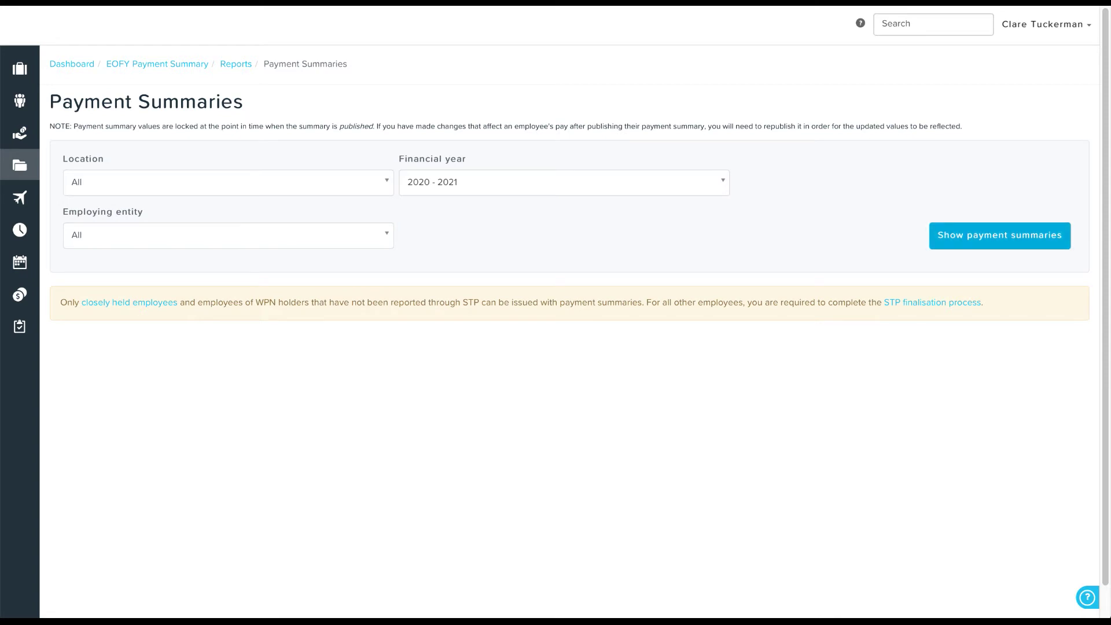
{"action": "left_click", "coordinate": [1000, 235]}
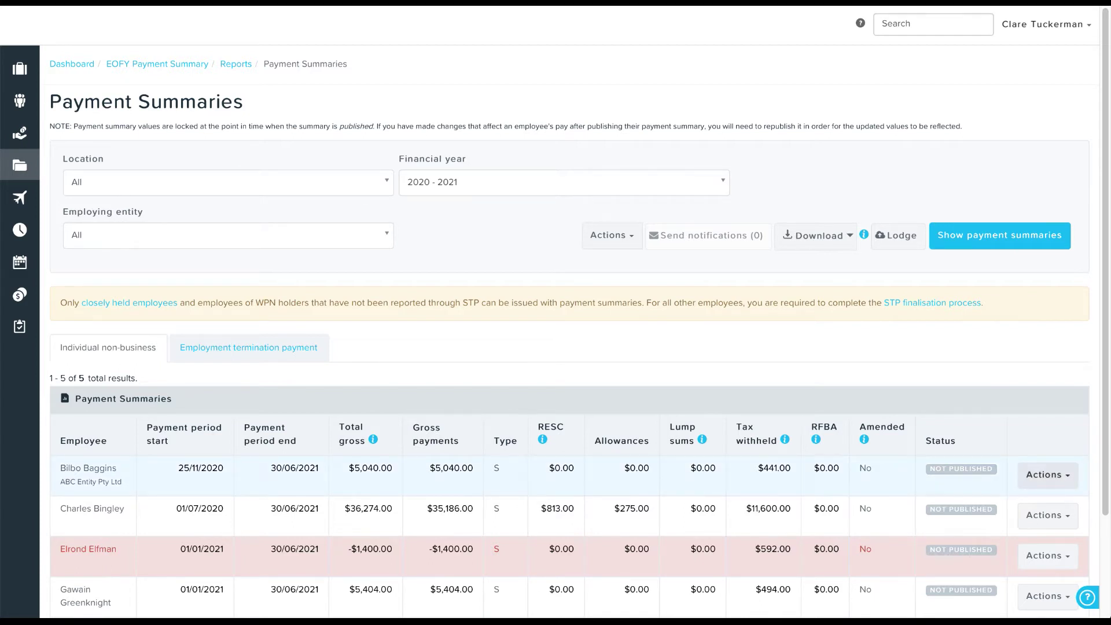
Open the payment summary of the ABC Entity Pty Ltd employee for editing and review the available download formats.
{"action": "left_click", "coordinate": [1048, 475]}
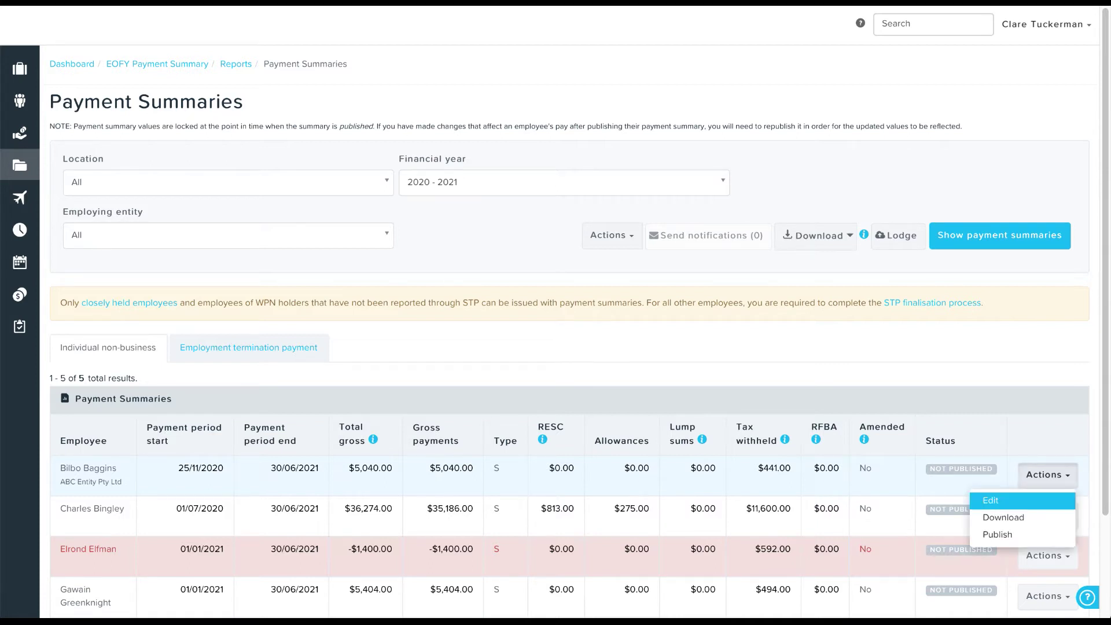
{"action": "left_click", "coordinate": [991, 500]}
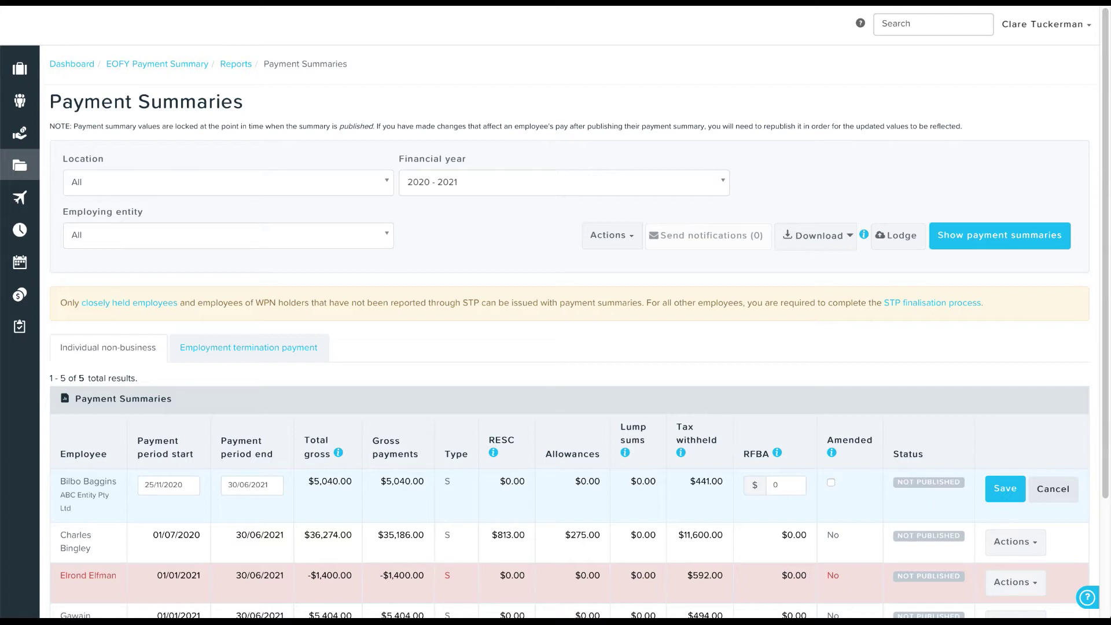
{"action": "left_click", "coordinate": [818, 236]}
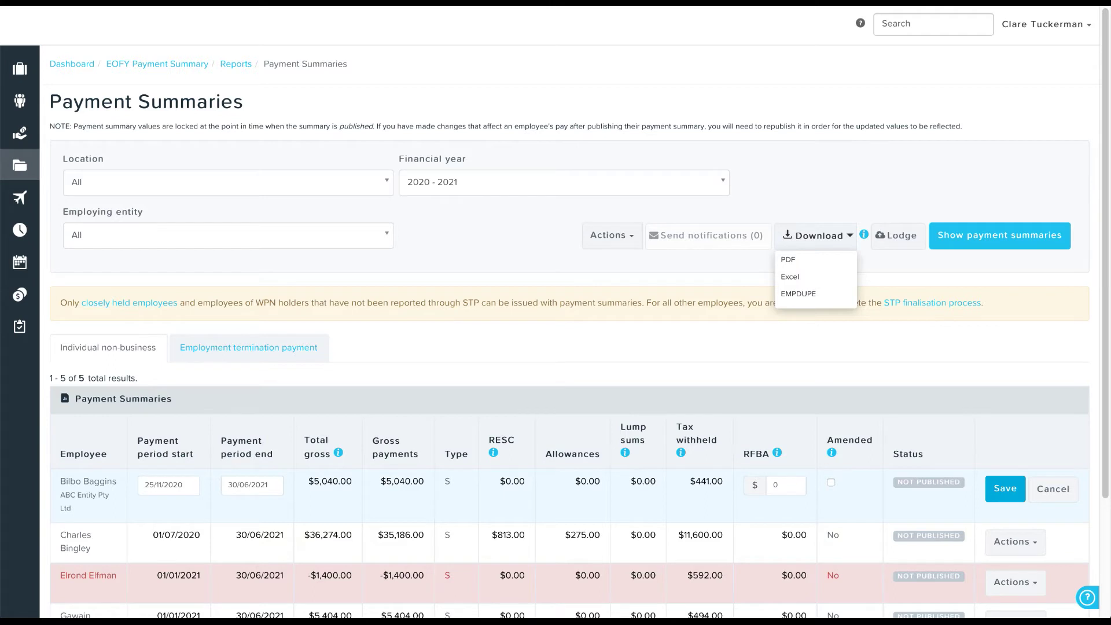
Review the individual actions for the payment summary highlighted as invalid and the bulk actions for all payment summaries.
{"action": "scroll", "coordinate": [556, 347], "scroll_direction": "down", "scroll_amount": 3}
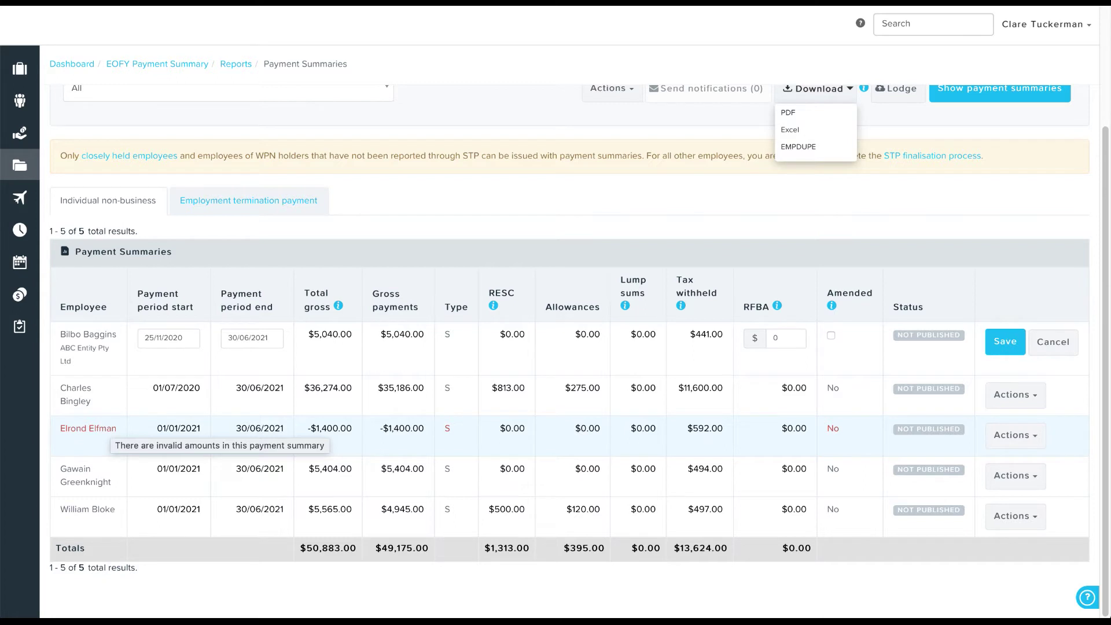
{"action": "left_click", "coordinate": [1016, 436]}
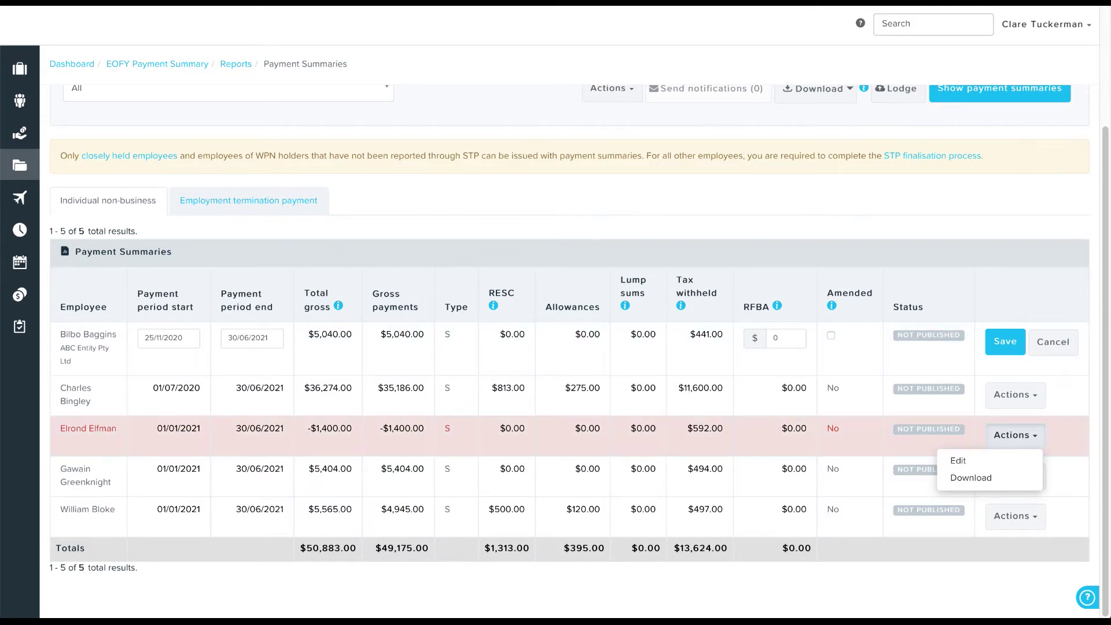
{"action": "scroll", "coordinate": [579, 335], "scroll_direction": "up", "scroll_amount": 2}
{"action": "left_click", "coordinate": [612, 178]}
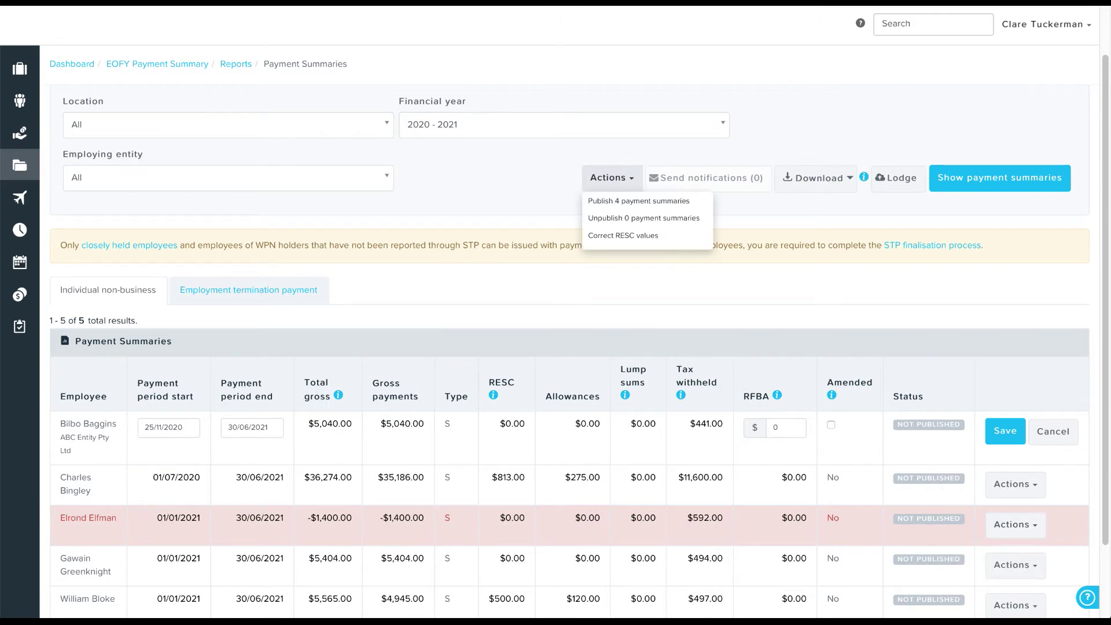
{"action": "left_click", "coordinate": [612, 178]}
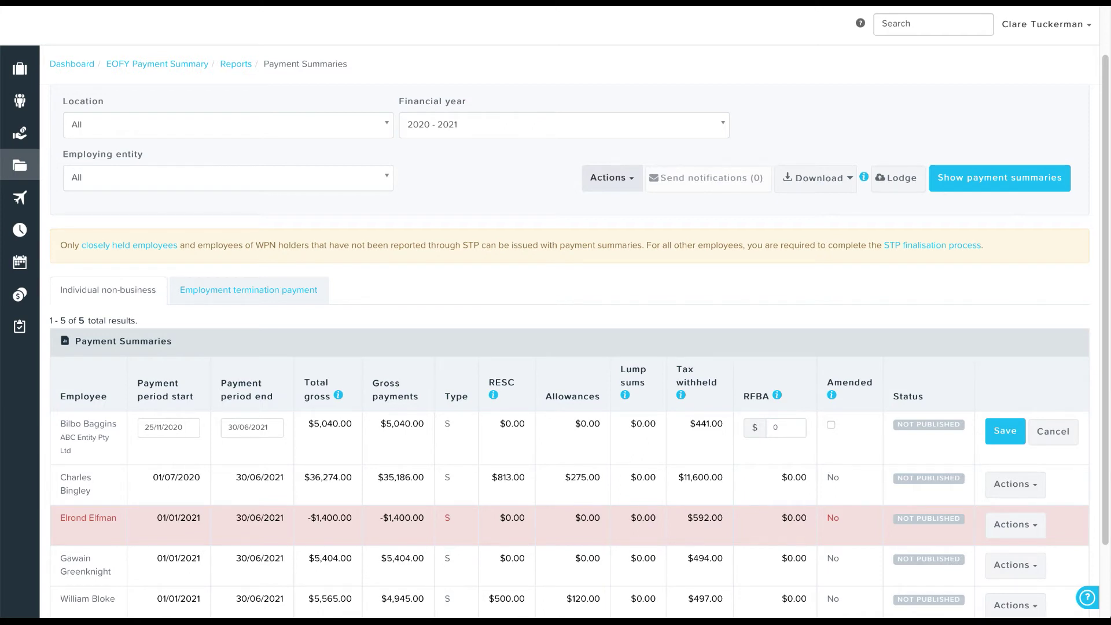
{"action": "left_click", "coordinate": [612, 179]}
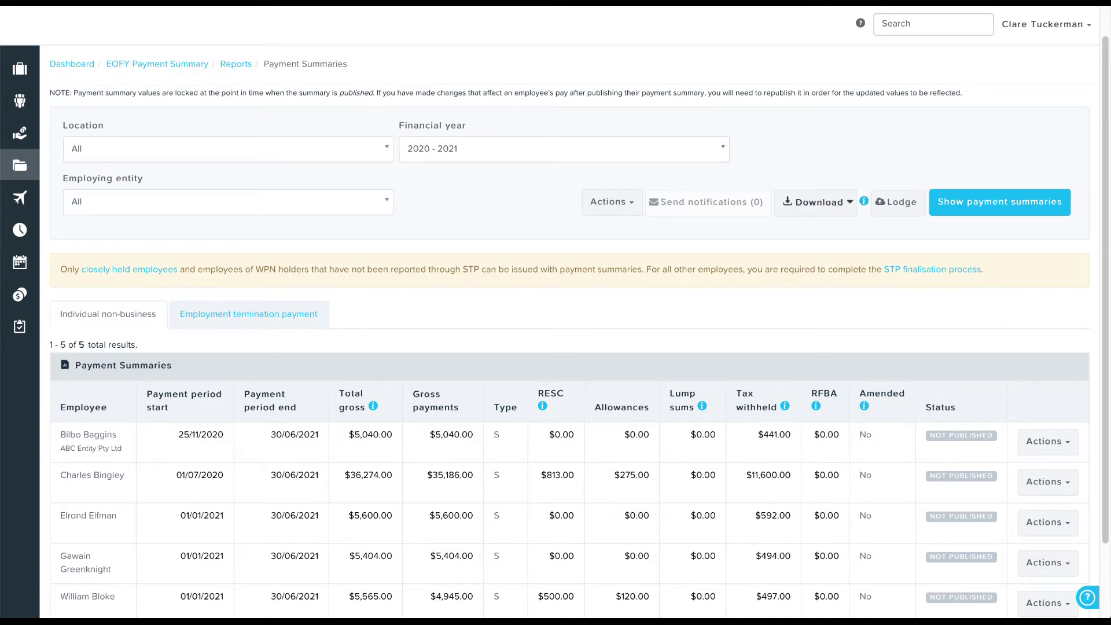
Check the download formats and the first employee's actions, and publish all 5 payment summaries without marking them as Amended.
{"action": "left_click", "coordinate": [816, 202]}
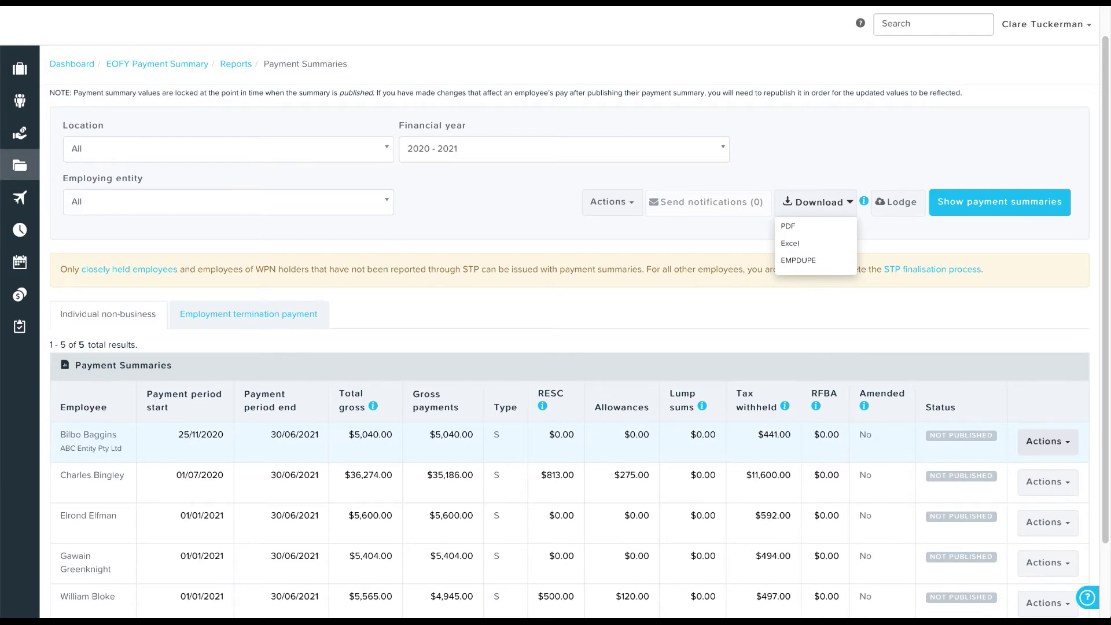
{"action": "left_click", "coordinate": [1048, 441]}
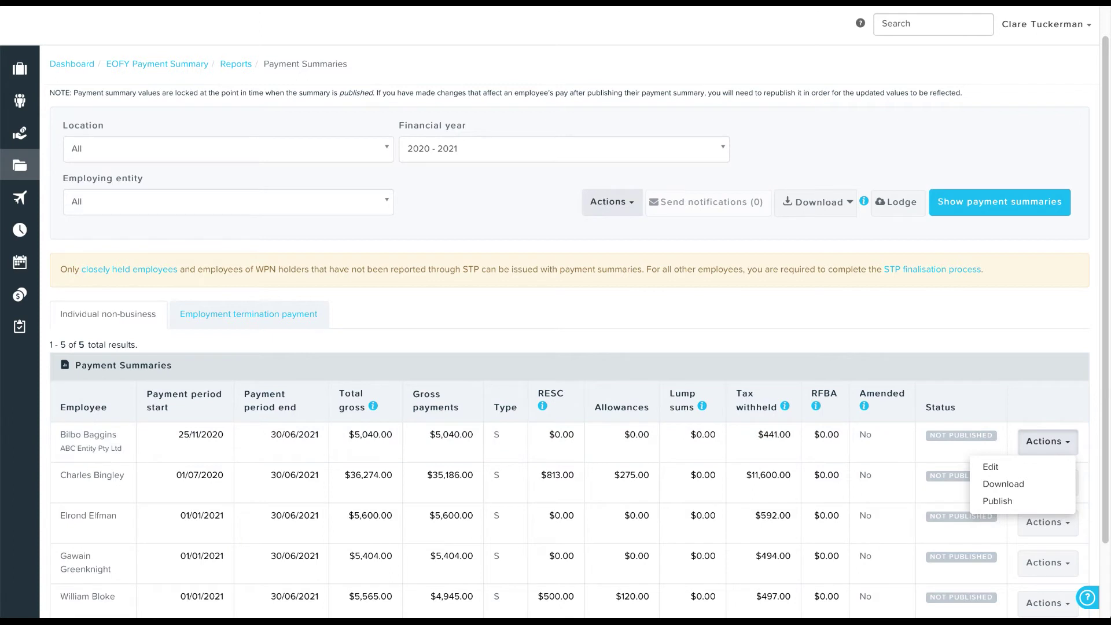
{"action": "left_click", "coordinate": [612, 201]}
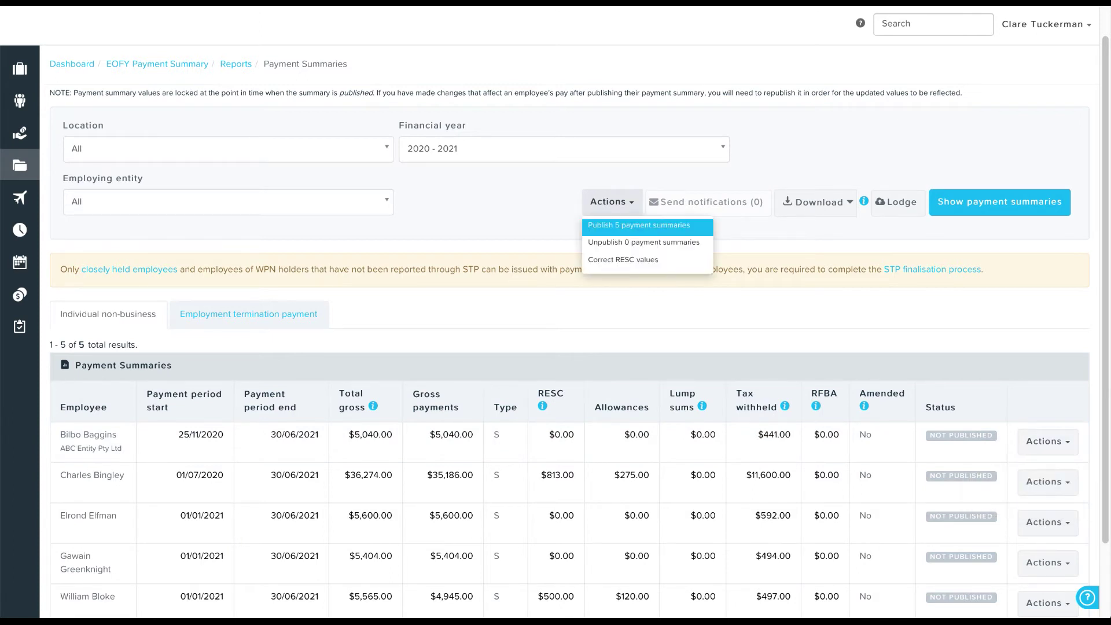
{"action": "left_click", "coordinate": [639, 225]}
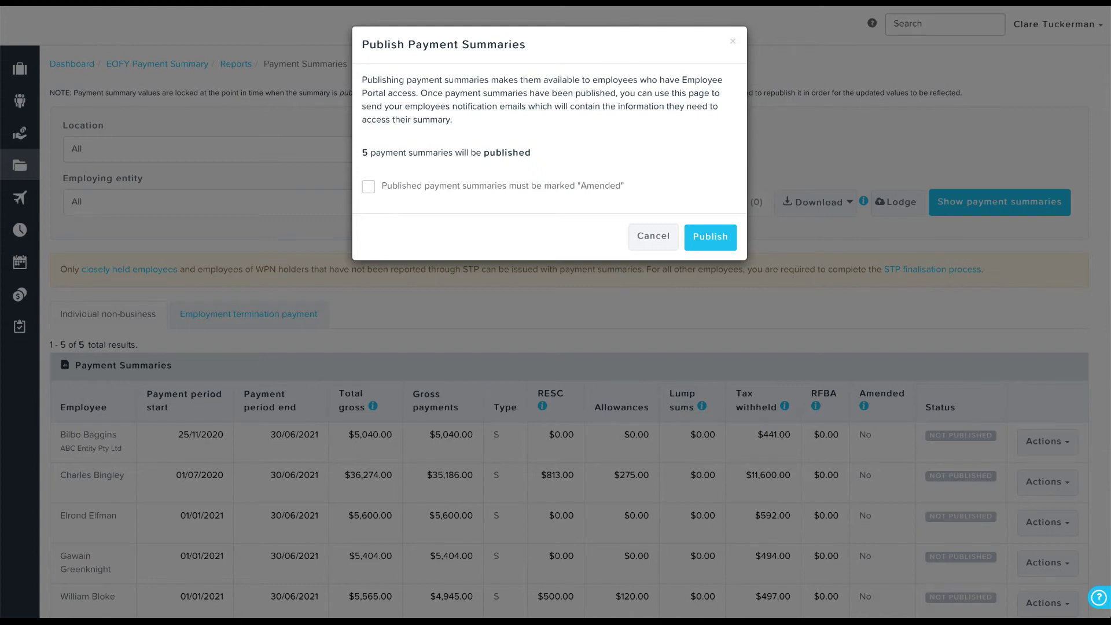
{"action": "left_click", "coordinate": [711, 237]}
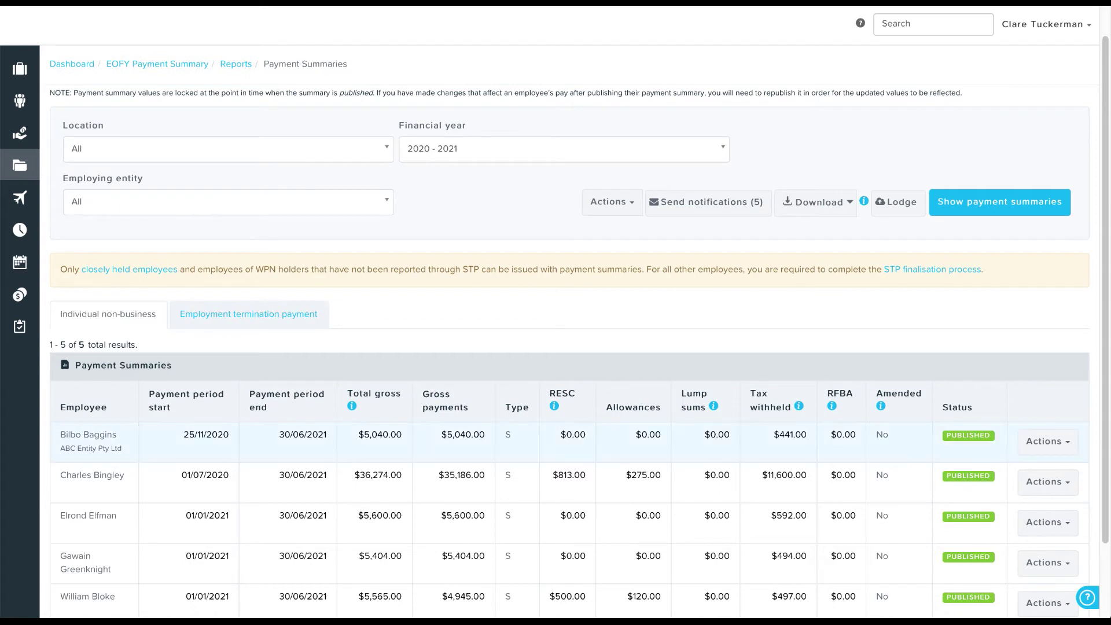
Send payment summary notifications to the employees with published summaries, including Individual Non-Business payment summaries.
{"action": "mouse_move", "coordinate": [969, 436]}
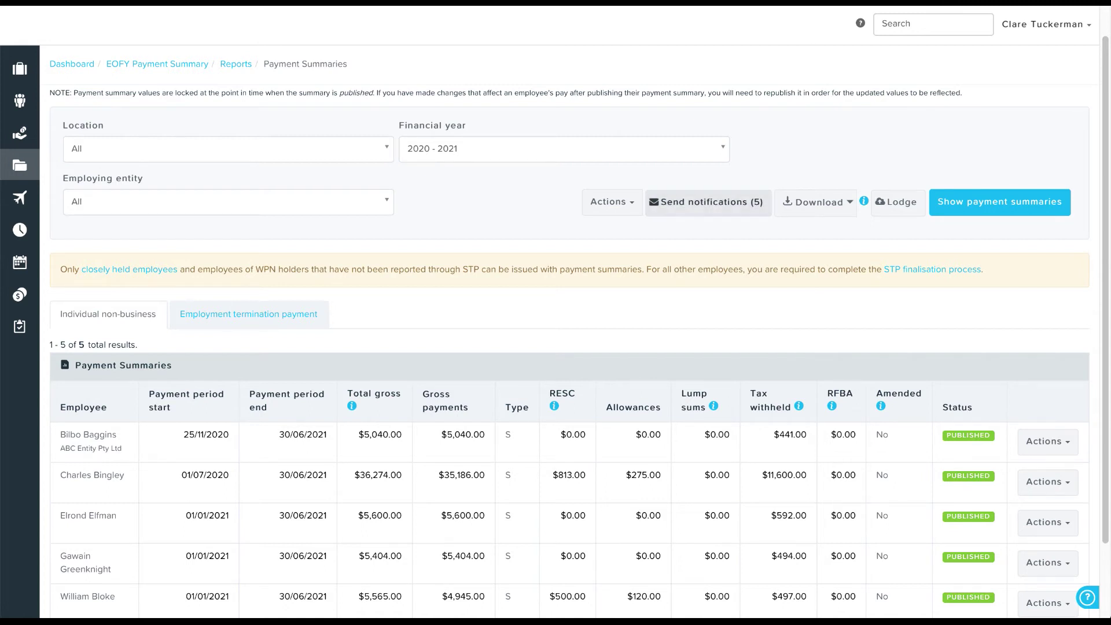
{"action": "left_click", "coordinate": [708, 202]}
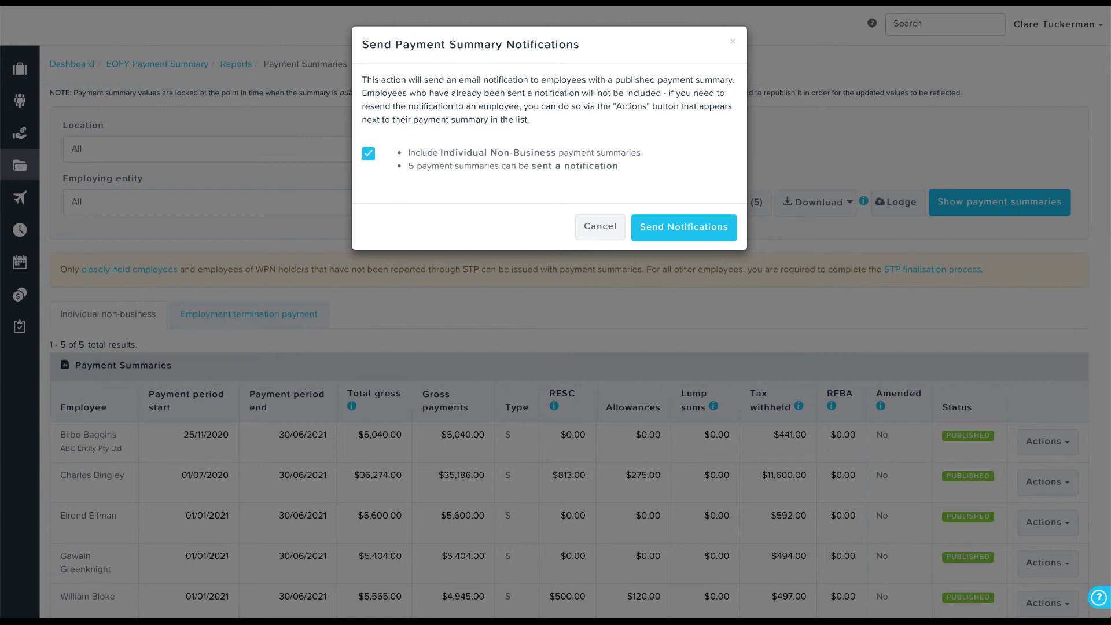
{"action": "left_click", "coordinate": [684, 226]}
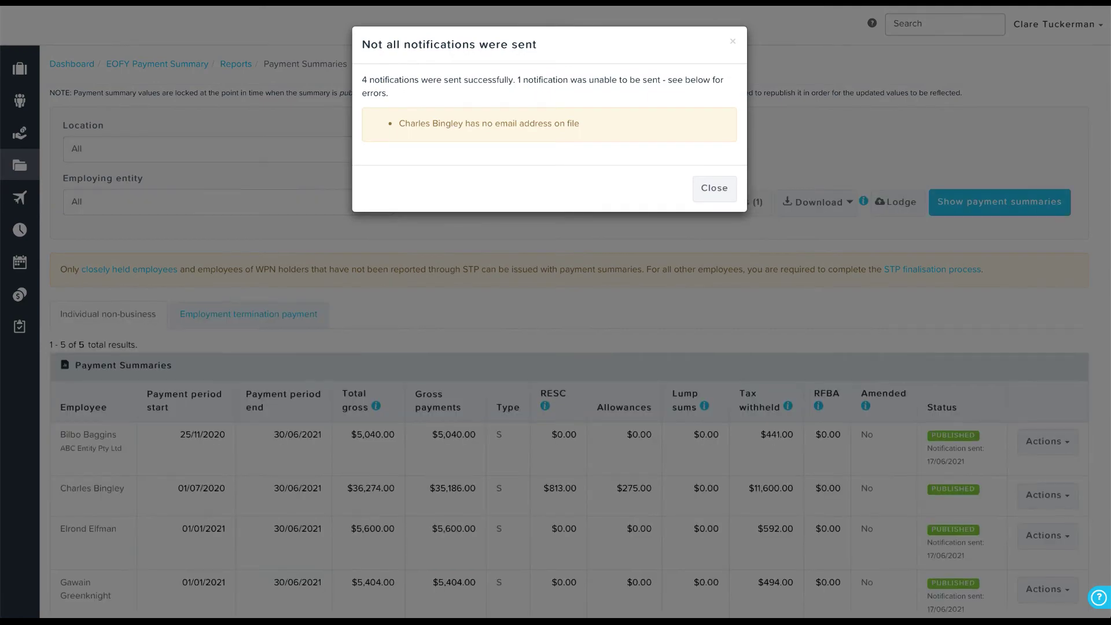
{"action": "key", "text": "Escape"}
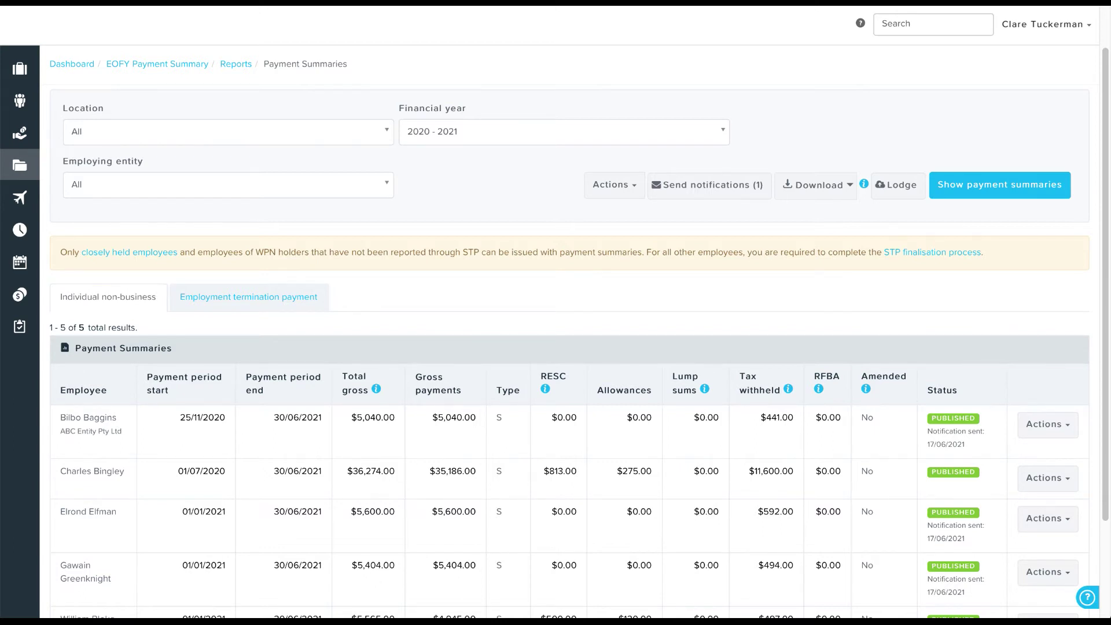
Send the payment summary notification individually to the one employee still without it, and check the statuses in the full list.
{"action": "scroll", "coordinate": [579, 348], "scroll_direction": "up", "scroll_amount": 1}
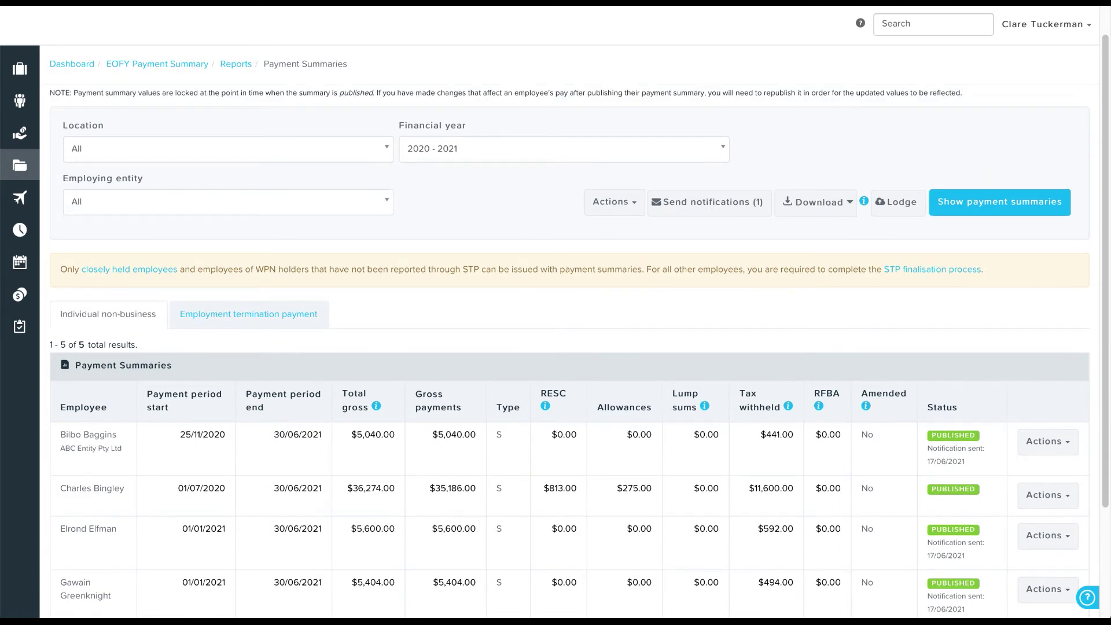
{"action": "left_click", "coordinate": [1048, 495]}
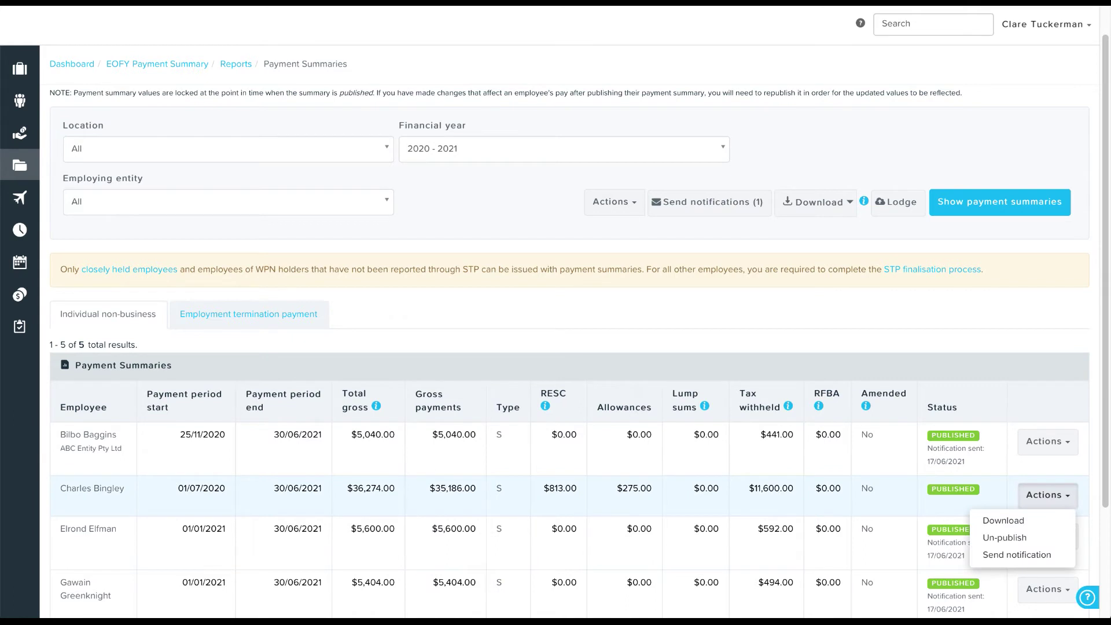
{"action": "left_click", "coordinate": [1017, 555]}
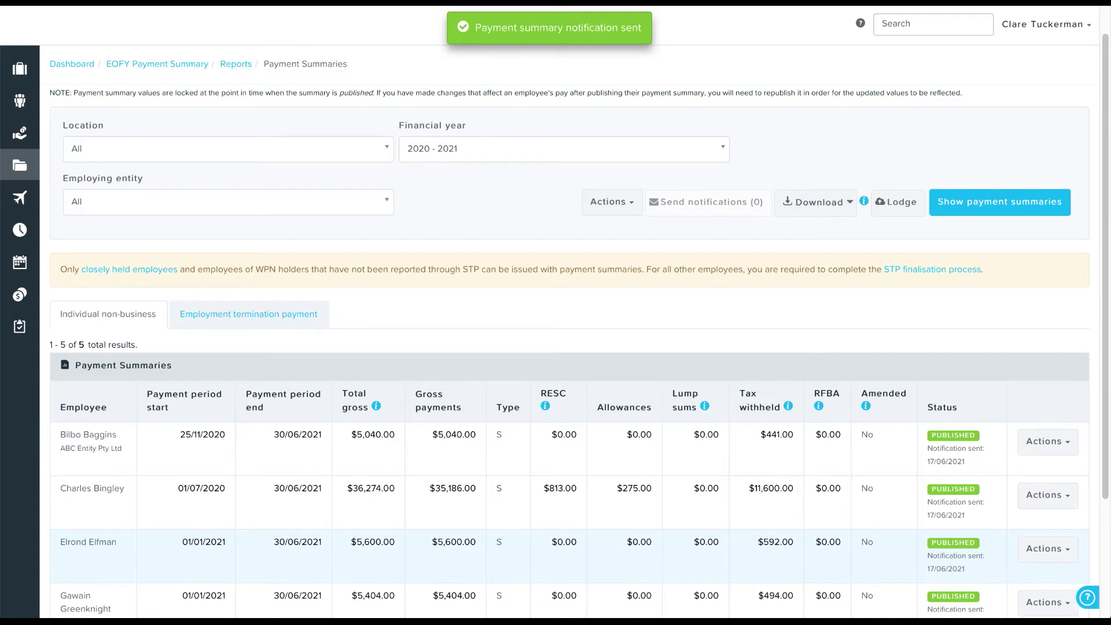
{"action": "scroll", "coordinate": [556, 446], "scroll_direction": "down", "scroll_amount": 3}
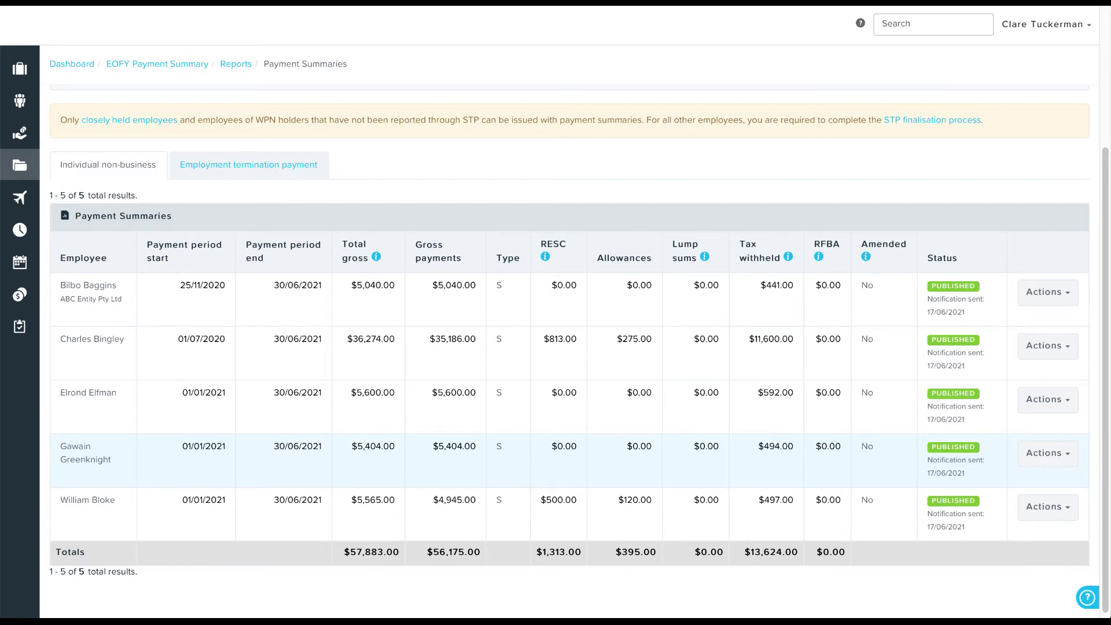
{"action": "scroll", "coordinate": [556, 348], "scroll_direction": "down", "scroll_amount": 1}
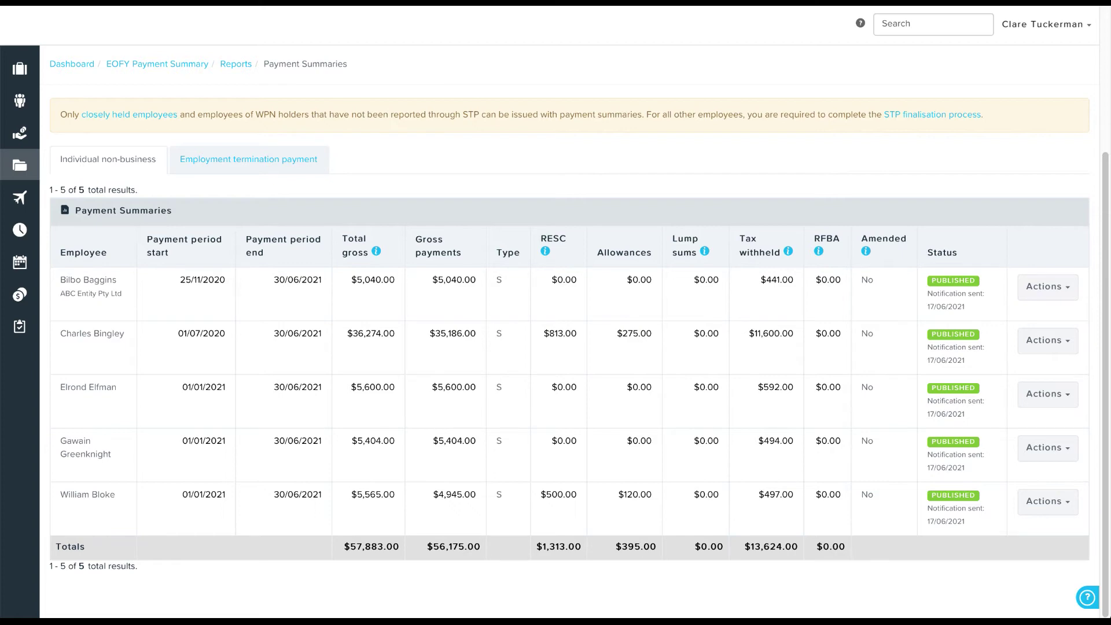
{"action": "scroll", "coordinate": [556, 348], "scroll_direction": "up", "scroll_amount": 5}
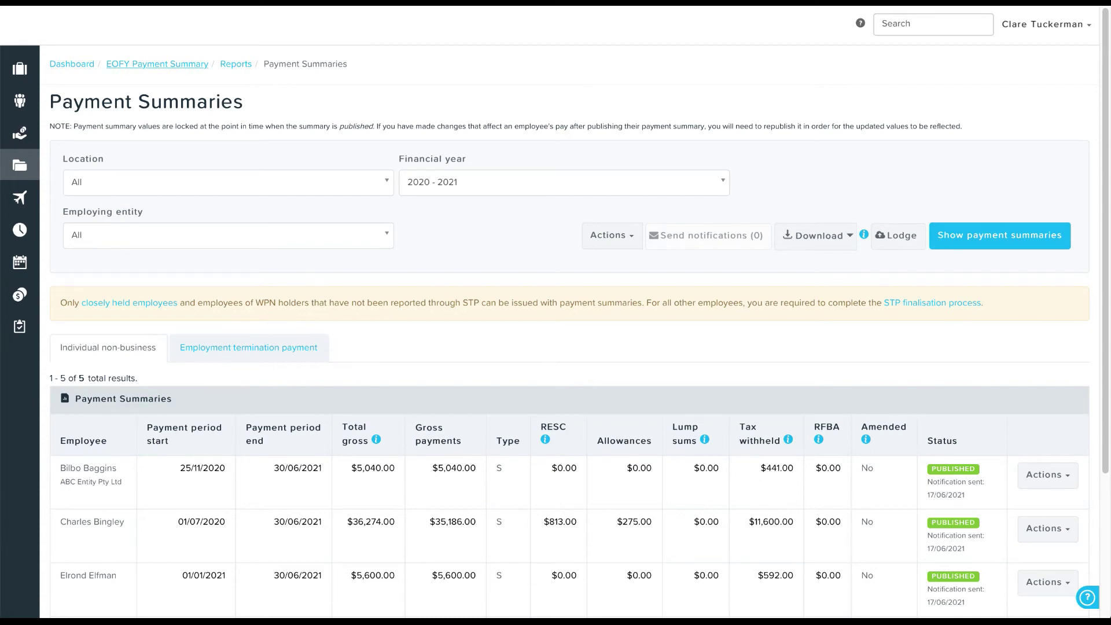
Return to the business's ATO Settings and open the Electronic Lodgement & STP settings.
{"action": "left_click", "coordinate": [157, 64]}
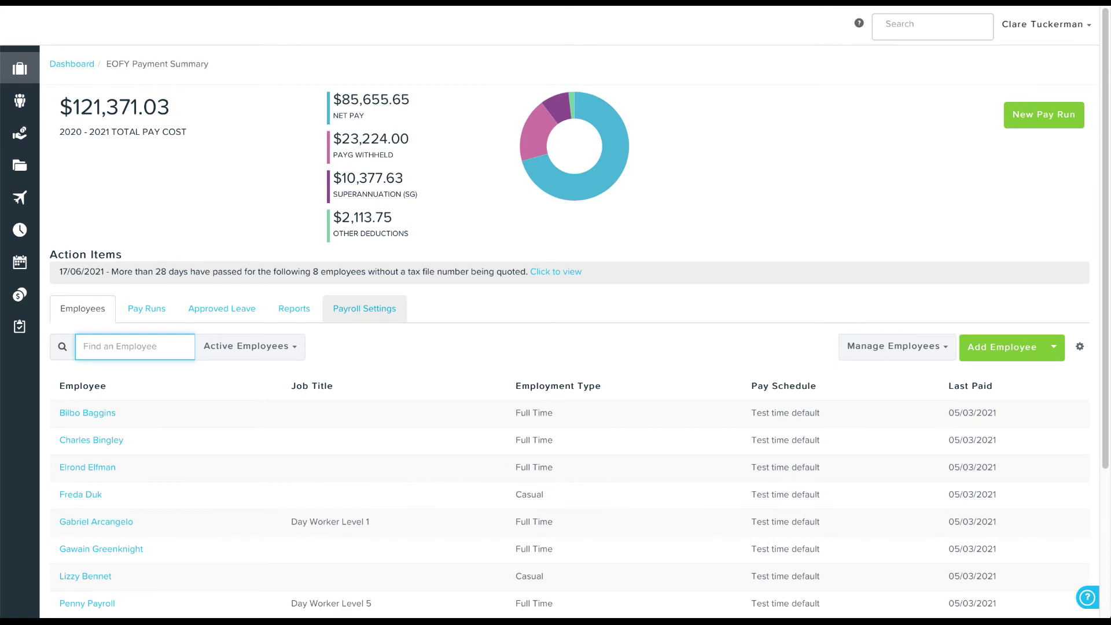
{"action": "left_click", "coordinate": [365, 310]}
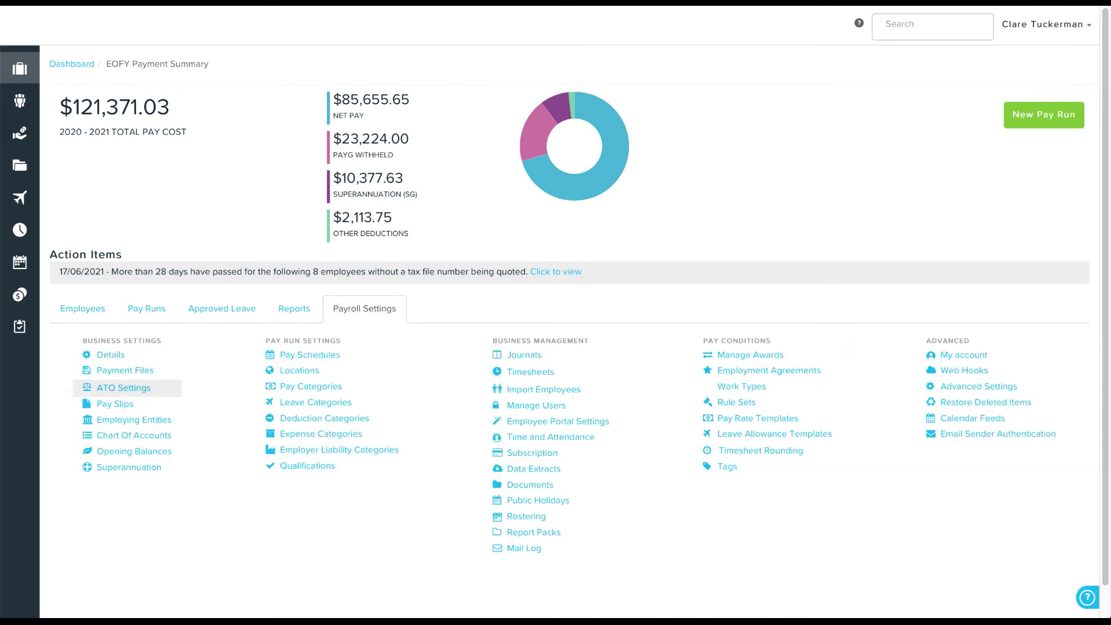
{"action": "left_click", "coordinate": [124, 388]}
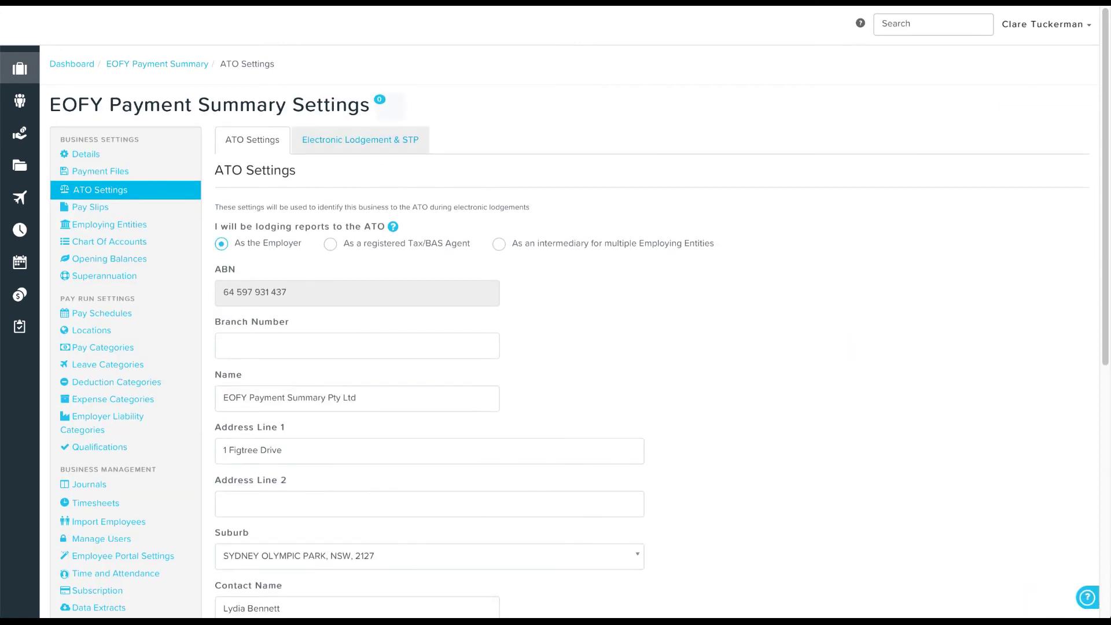
{"action": "left_click", "coordinate": [360, 140]}
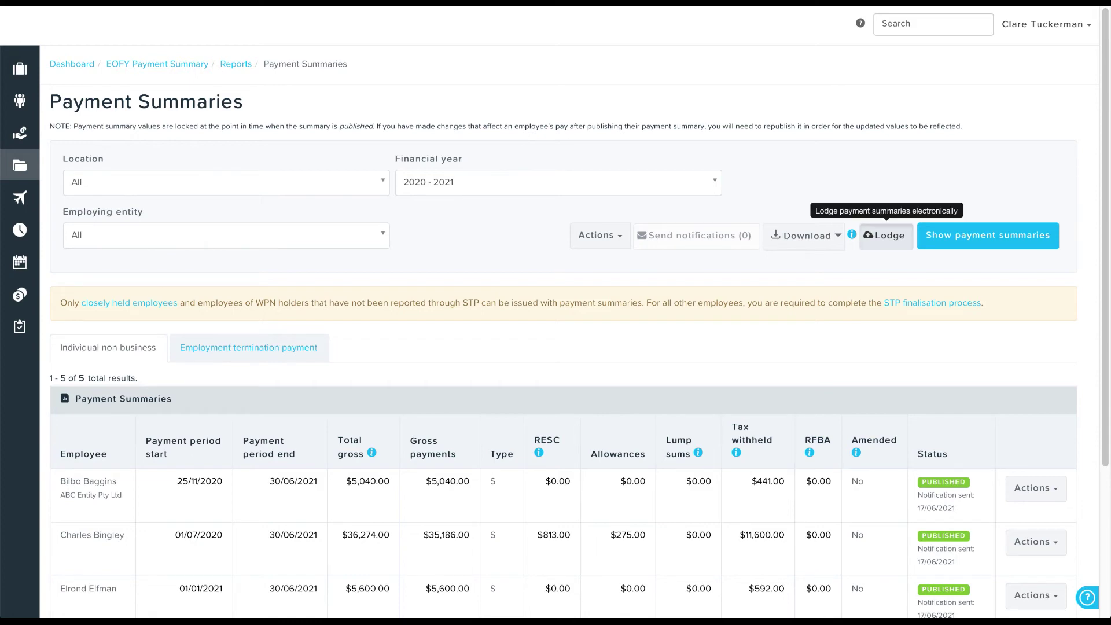
Try to lodge the payment summaries for all entities, and show only those of the Default employing entity for 2020 - 2021.
{"action": "left_click", "coordinate": [884, 235]}
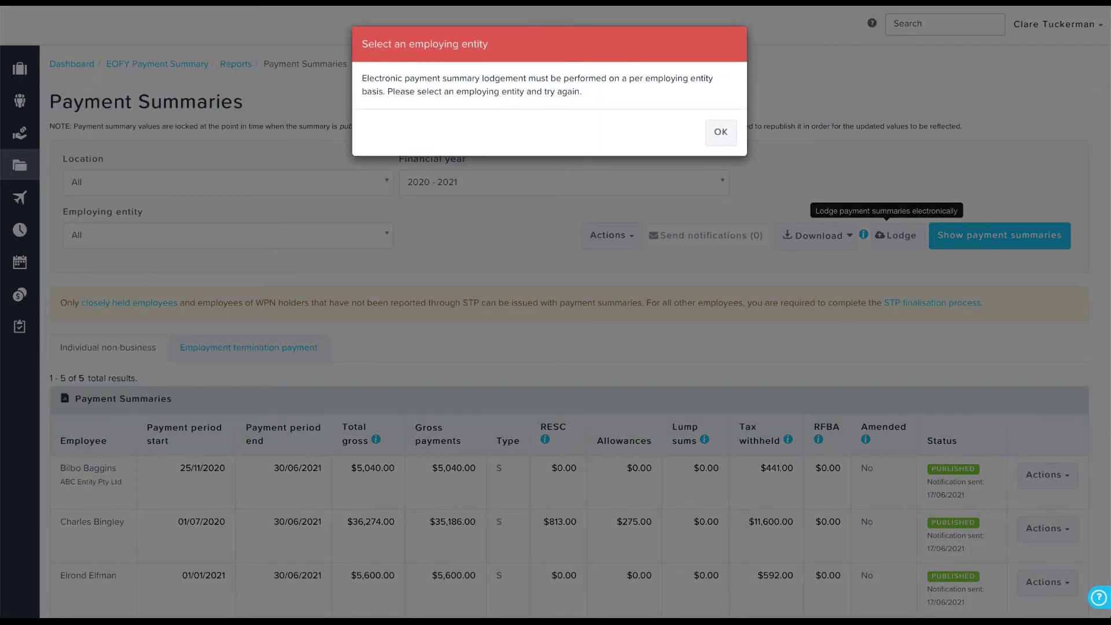
{"action": "left_click", "coordinate": [721, 132]}
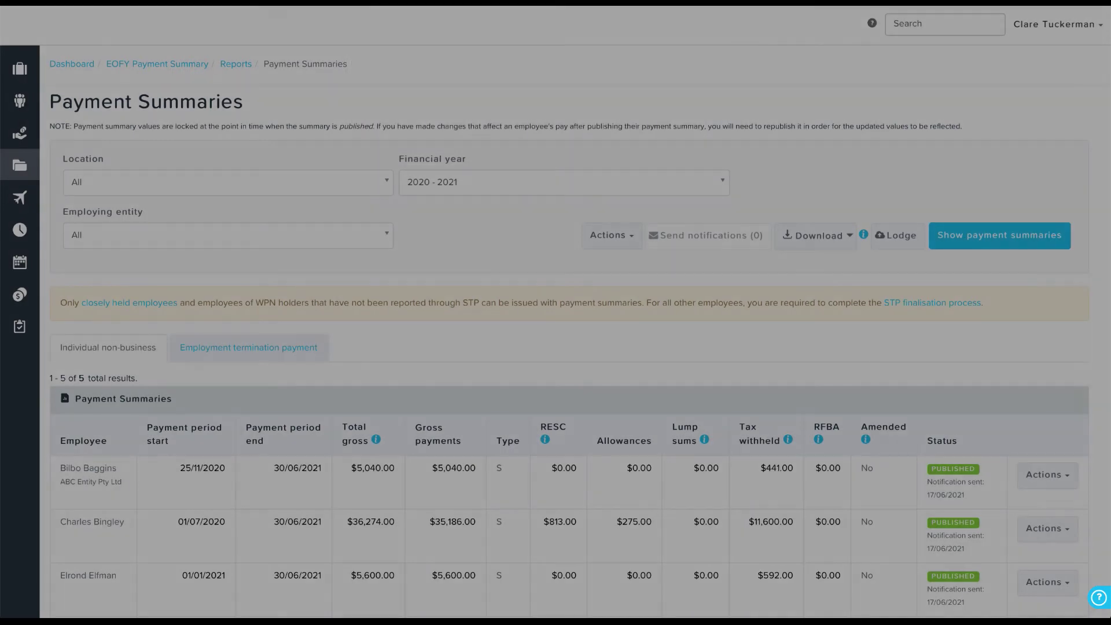
{"action": "left_click", "coordinate": [228, 236]}
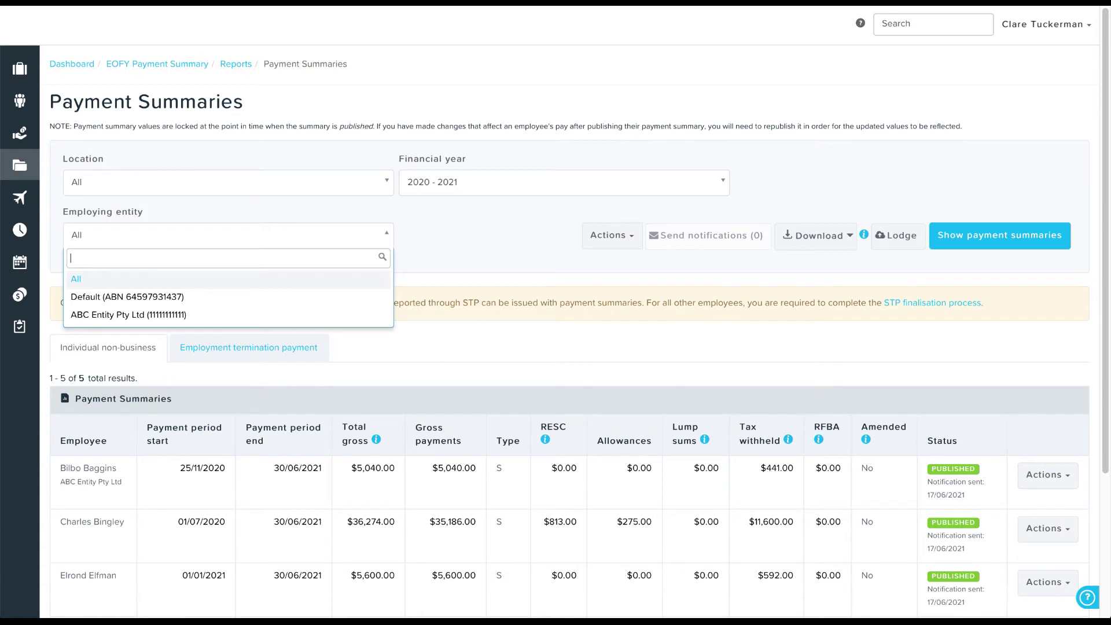
{"action": "key", "text": "Down"}
{"action": "key", "text": "Return"}
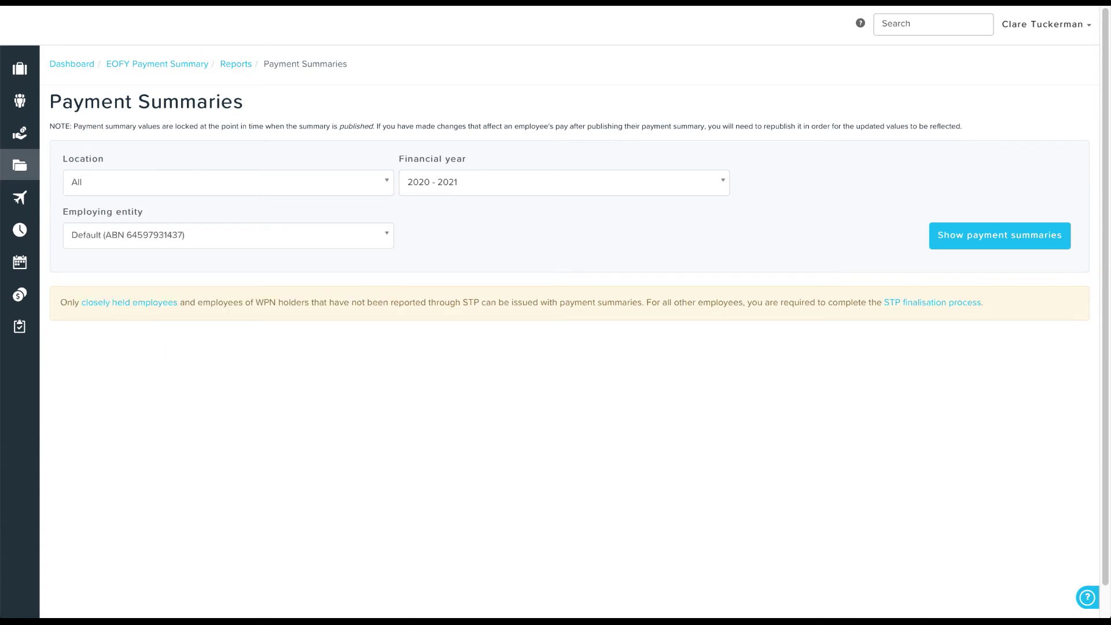
{"action": "key", "text": "Tab"}
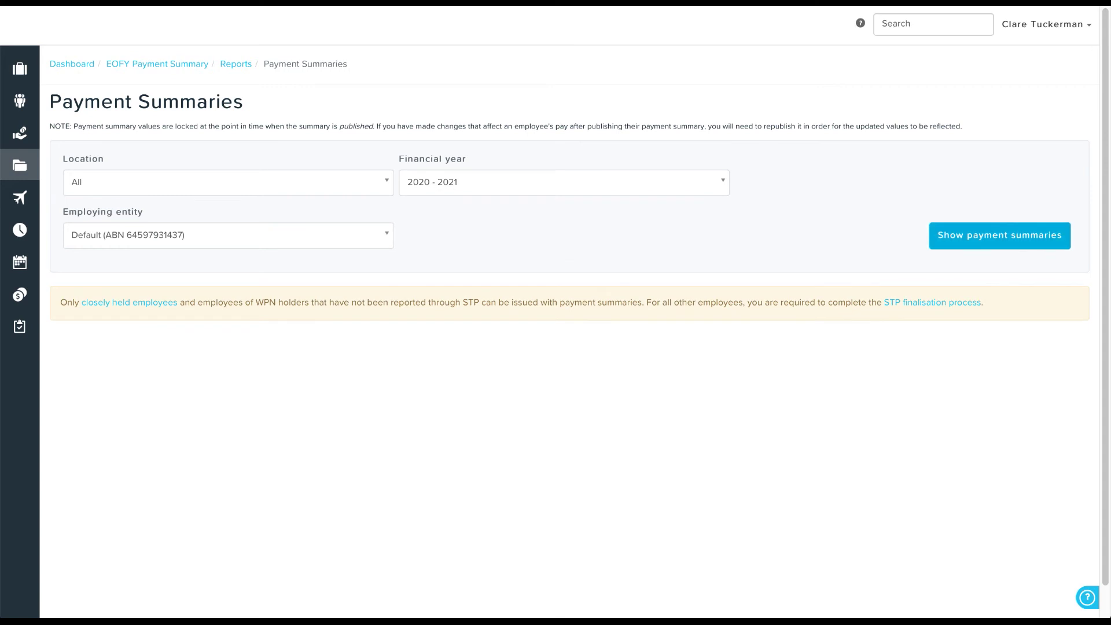
{"action": "key", "text": "Return"}
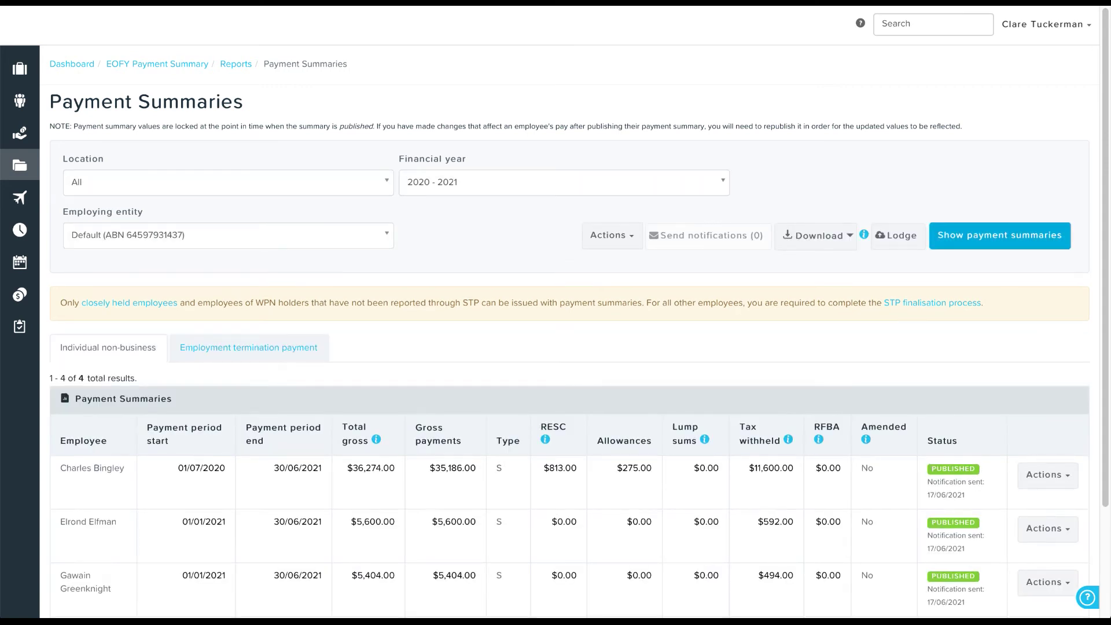
Lodge all 4 Individual Non-Business payment summaries of the Default entity electronically, accepting the authorisation conditions.
{"action": "left_click", "coordinate": [898, 235]}
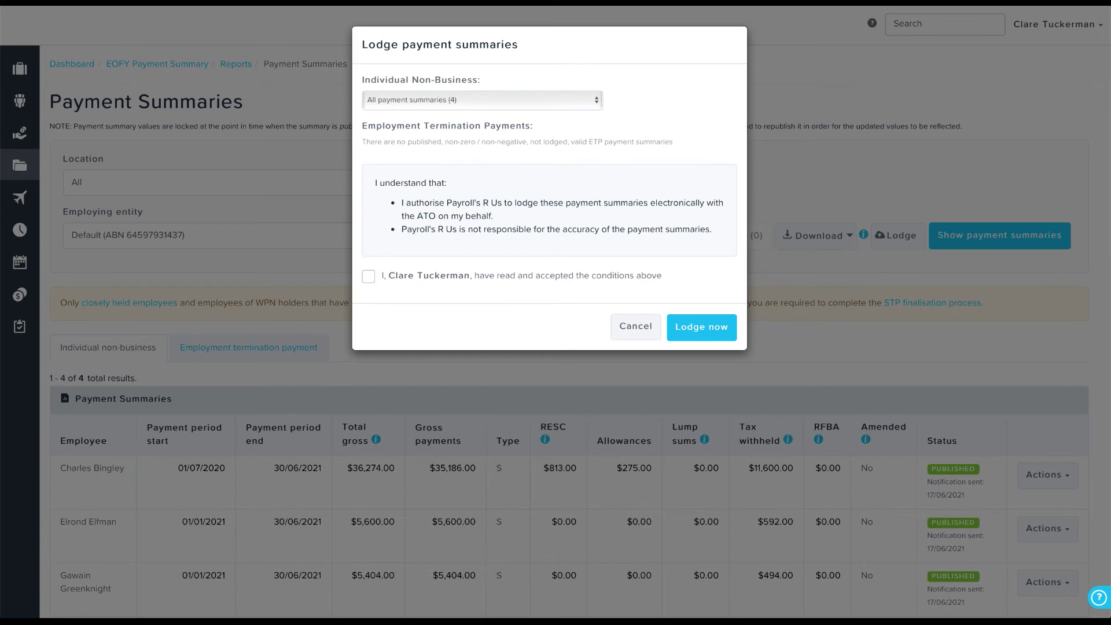
{"action": "left_click", "coordinate": [369, 277]}
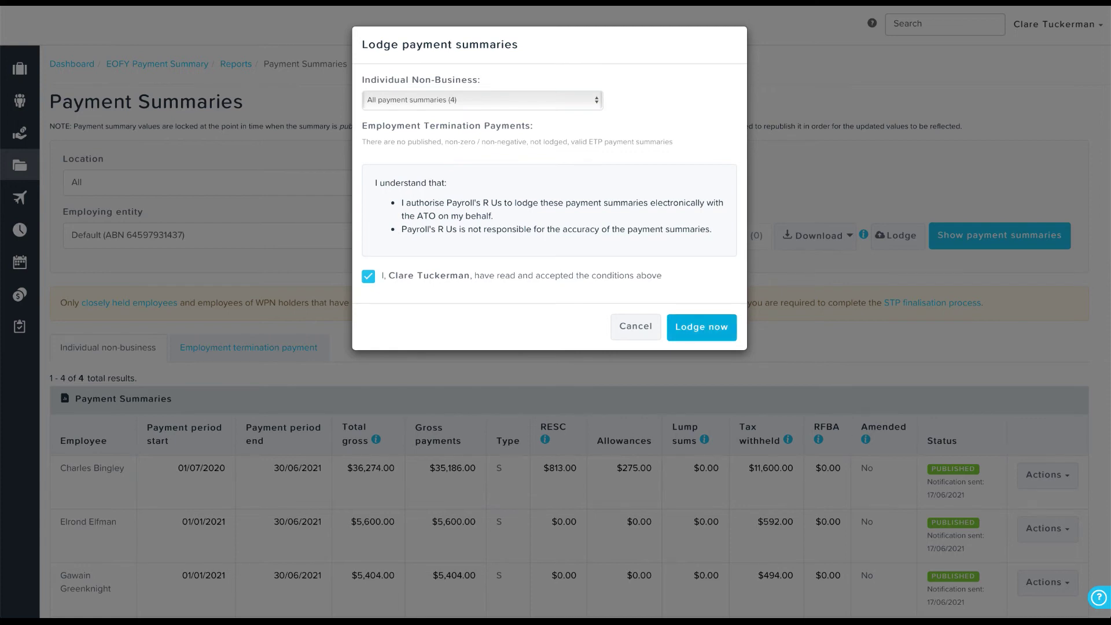
{"action": "left_click", "coordinate": [701, 327]}
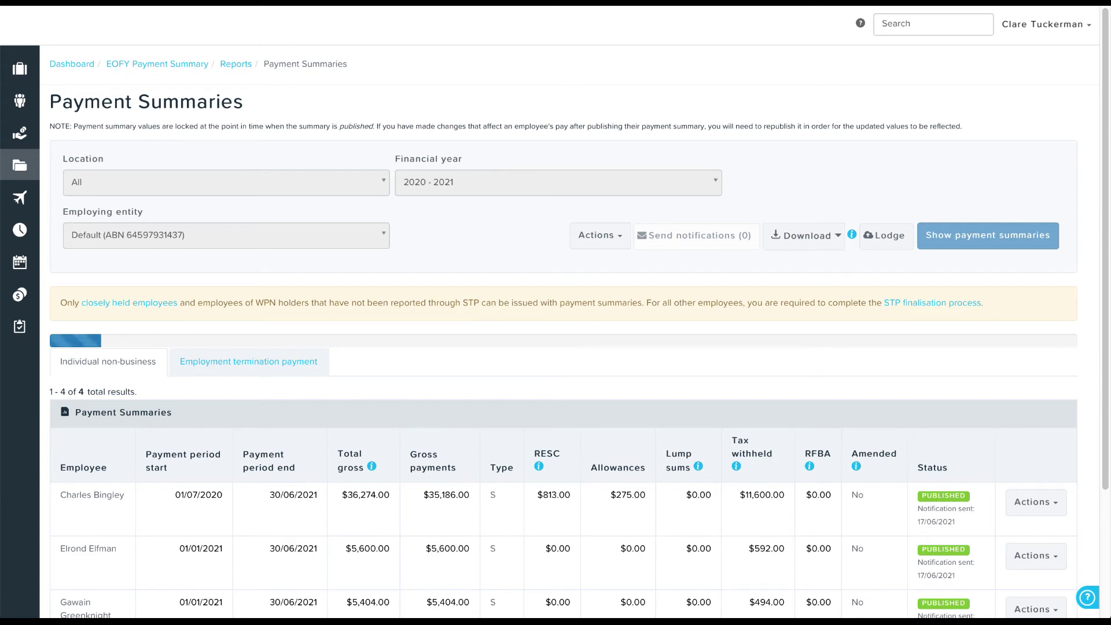
Download the first listed employee's payment summary and un-publish it.
{"action": "scroll", "coordinate": [555, 348], "scroll_direction": "down", "scroll_amount": 2}
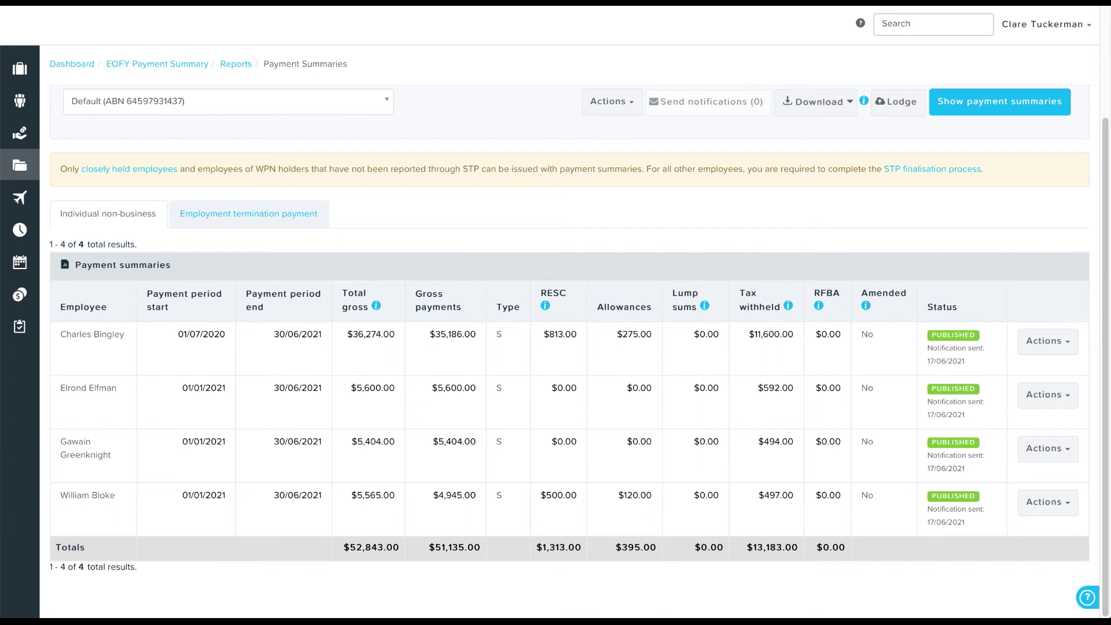
{"action": "left_click", "coordinate": [1048, 341]}
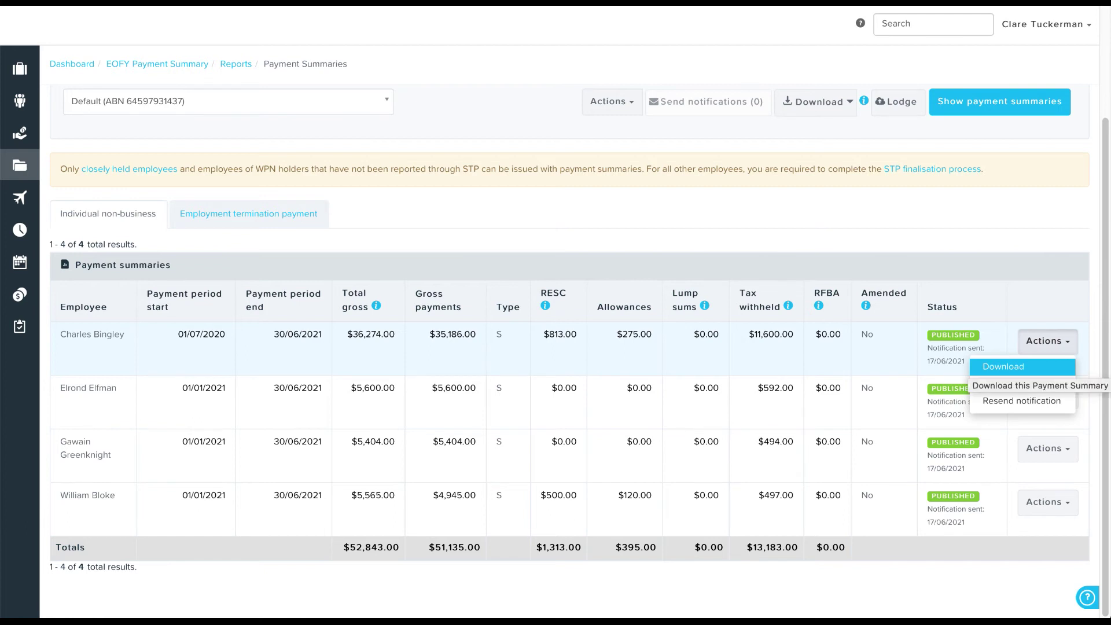
{"action": "left_click", "coordinate": [1005, 366]}
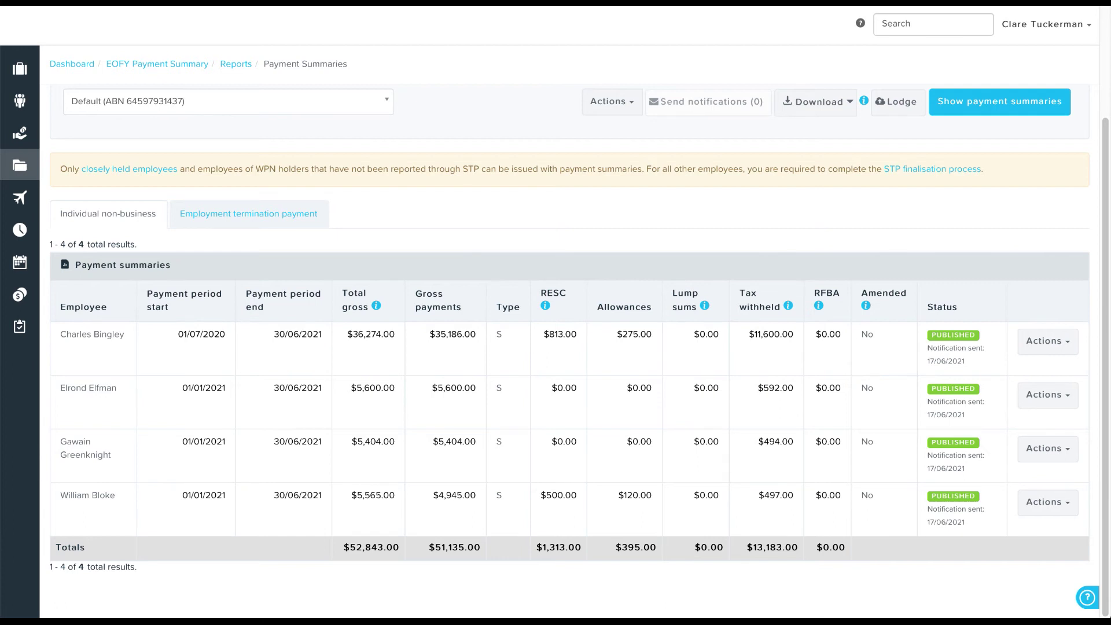
{"action": "left_click", "coordinate": [1048, 341]}
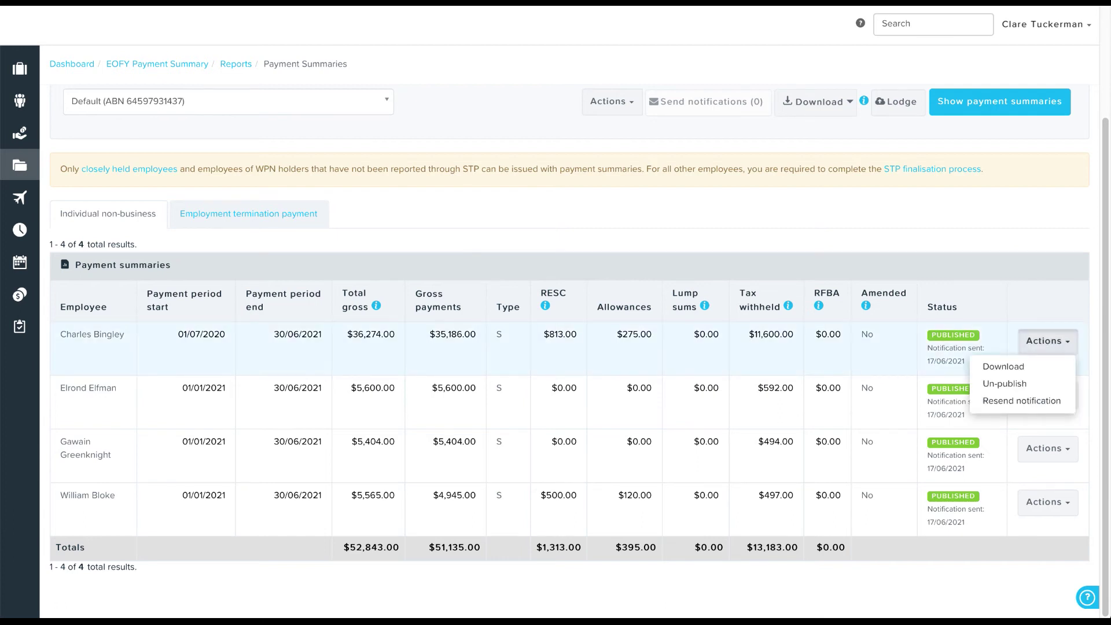
{"action": "left_click", "coordinate": [1005, 383]}
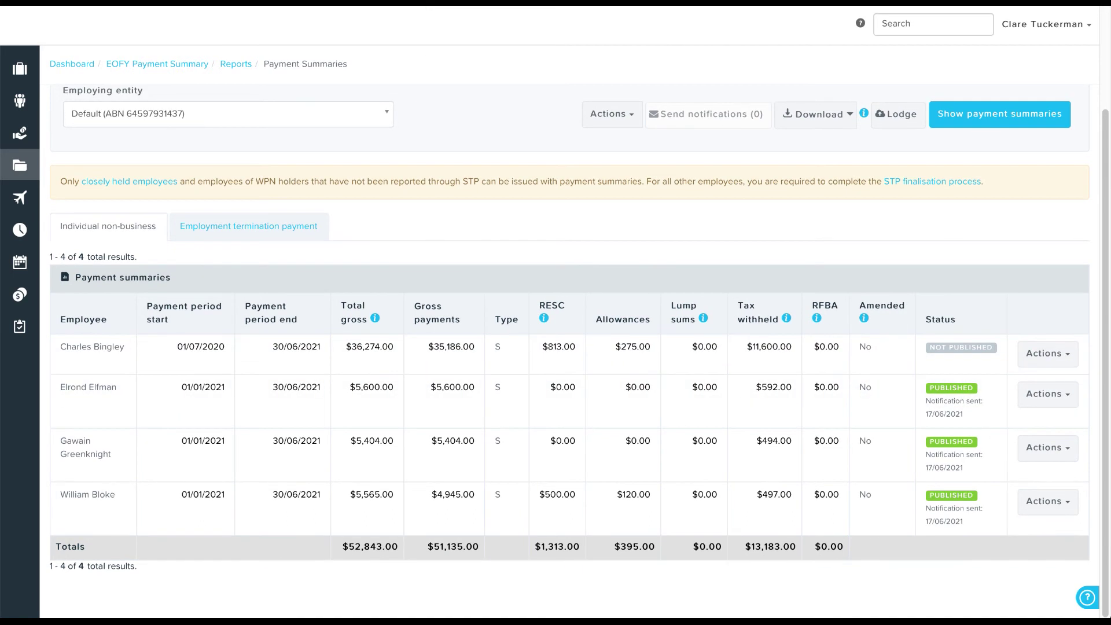
Edit the unpublished first employee's payment summary, setting RFBA to $3773 and marking it as Amended, and save it.
{"action": "left_click", "coordinate": [1048, 354]}
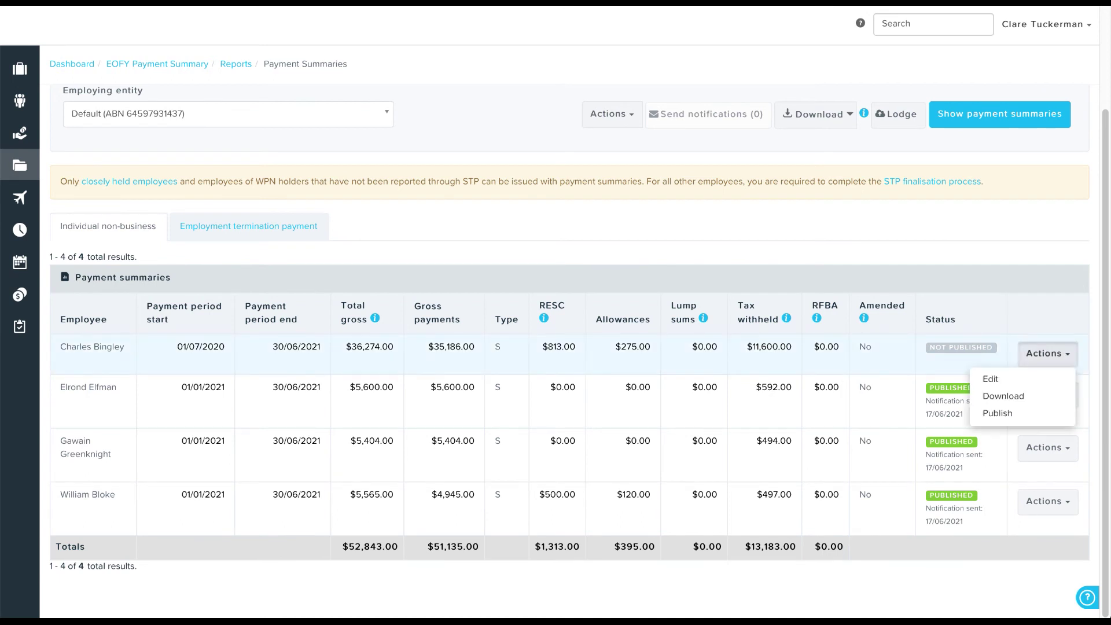
{"action": "left_click", "coordinate": [1001, 380]}
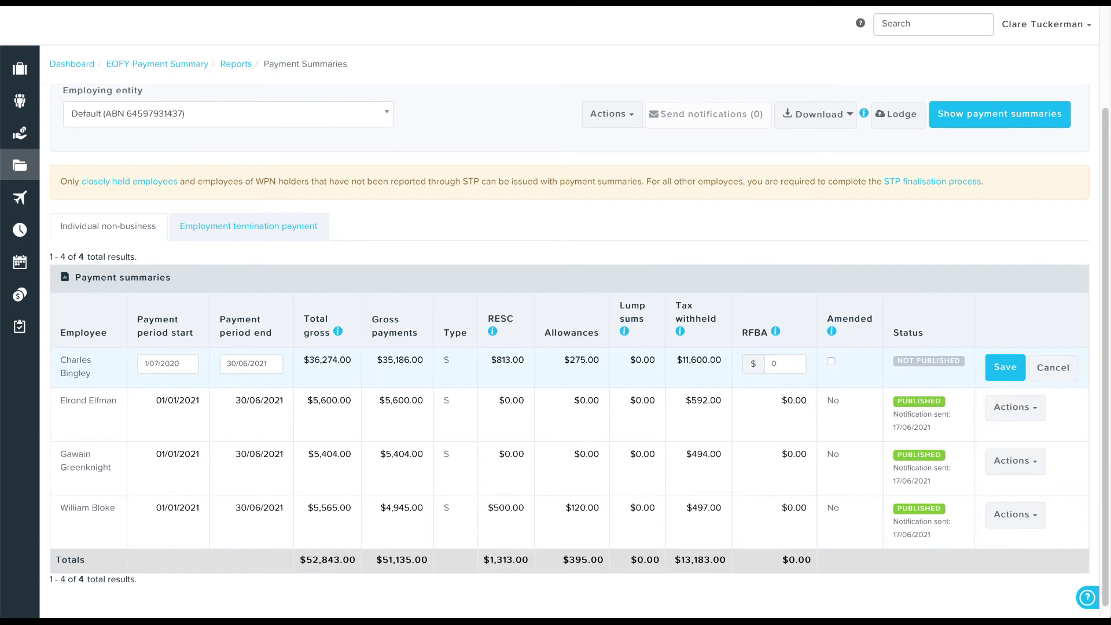
{"action": "left_click", "coordinate": [777, 363]}
{"action": "key", "text": "BackSpace"}
{"action": "type", "text": "3773"}
{"action": "left_click", "coordinate": [831, 361]}
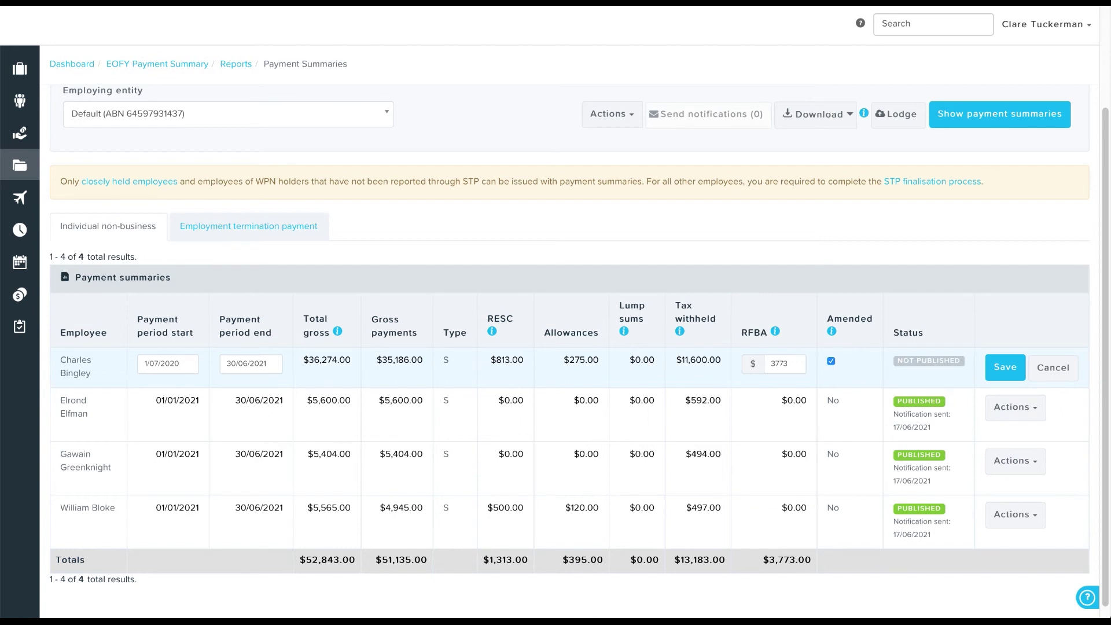
{"action": "left_click", "coordinate": [1005, 367]}
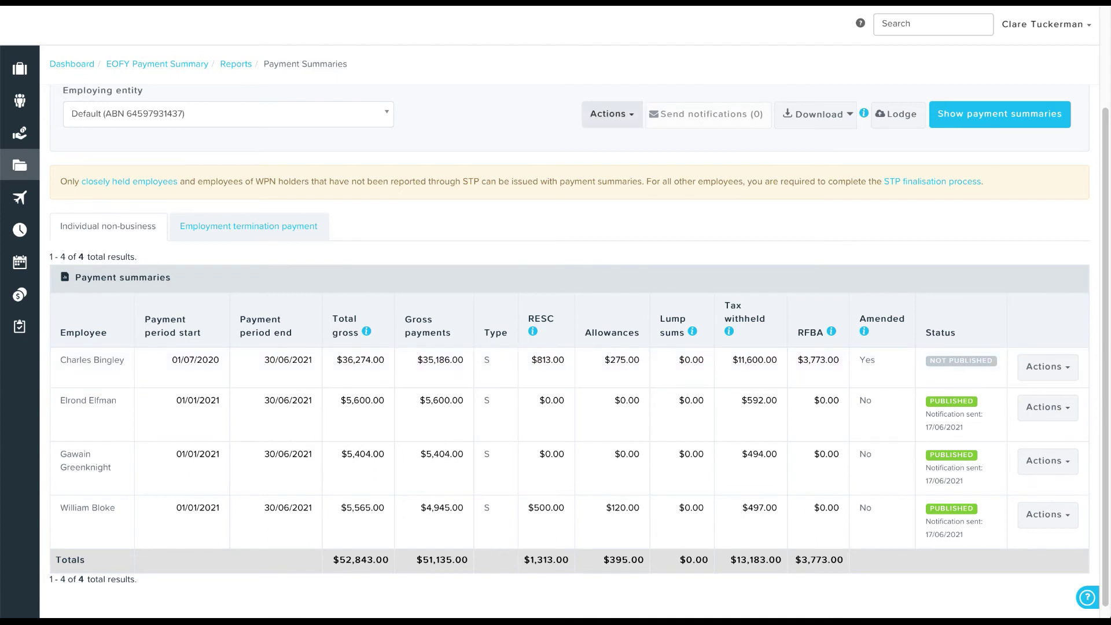
Unpublish the remaining 3 payment summaries and set the second listed employee's RFBA to $3773, saving the change.
{"action": "left_click", "coordinate": [612, 114]}
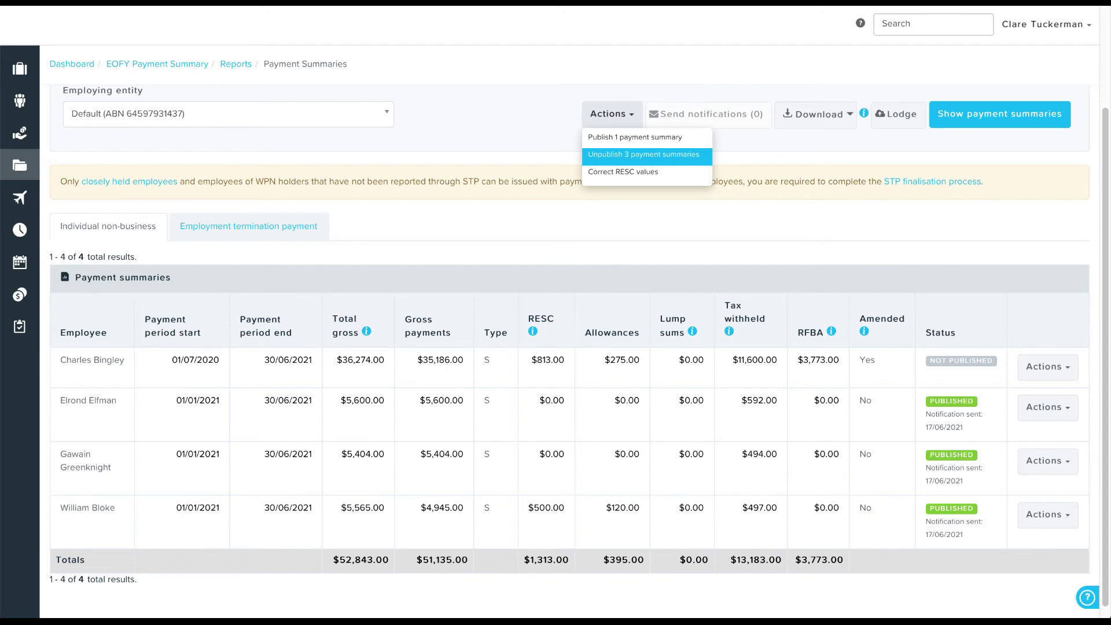
{"action": "left_click", "coordinate": [646, 154]}
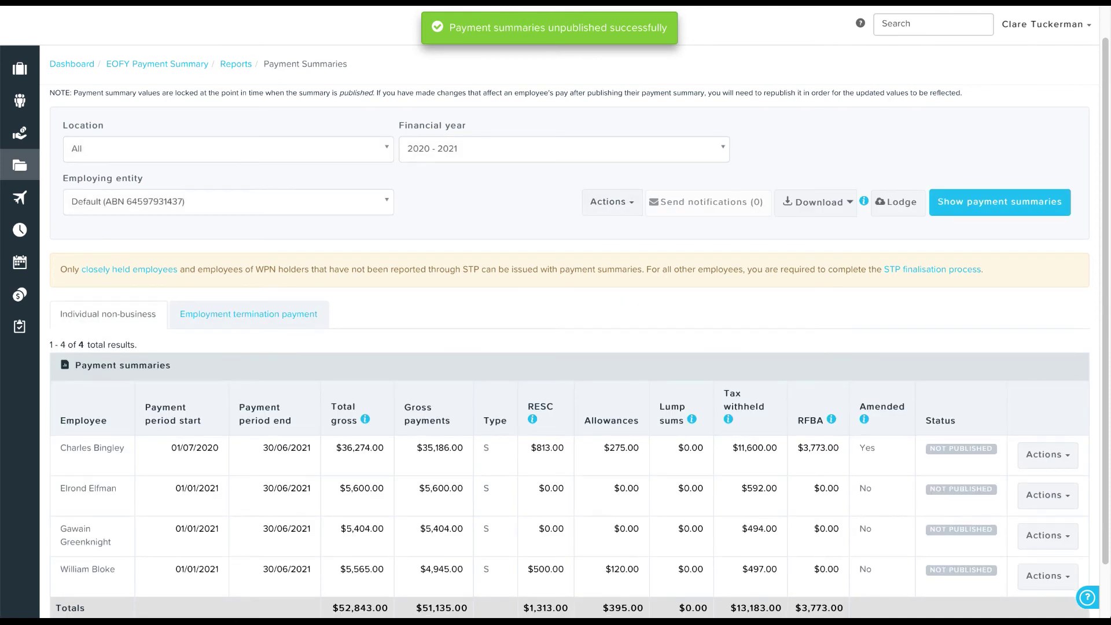
{"action": "left_click", "coordinate": [1048, 495]}
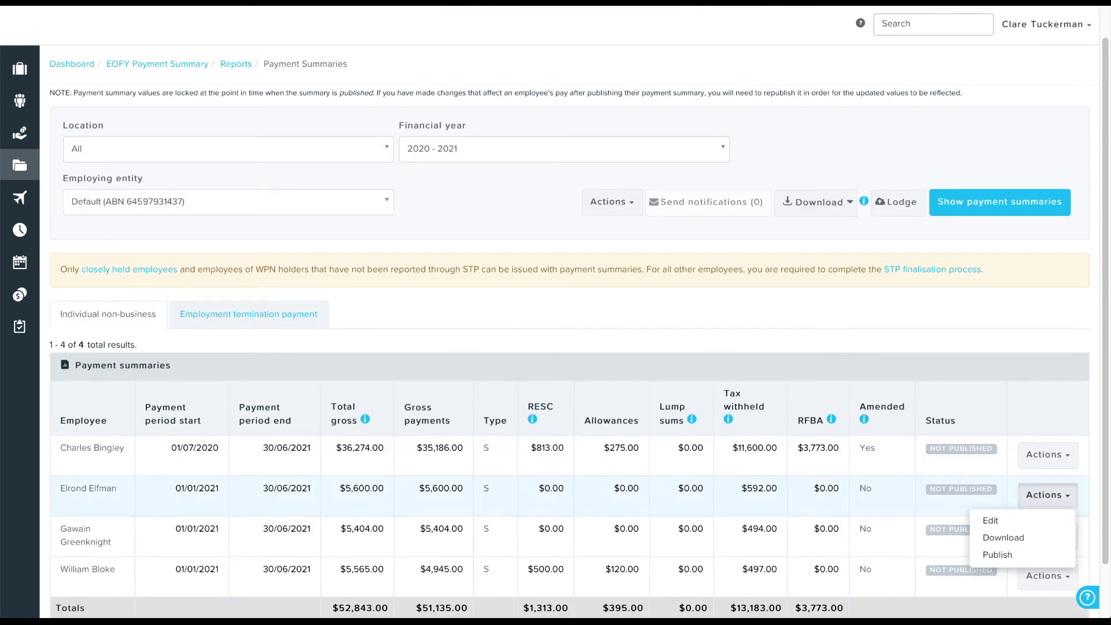
{"action": "left_click", "coordinate": [991, 521]}
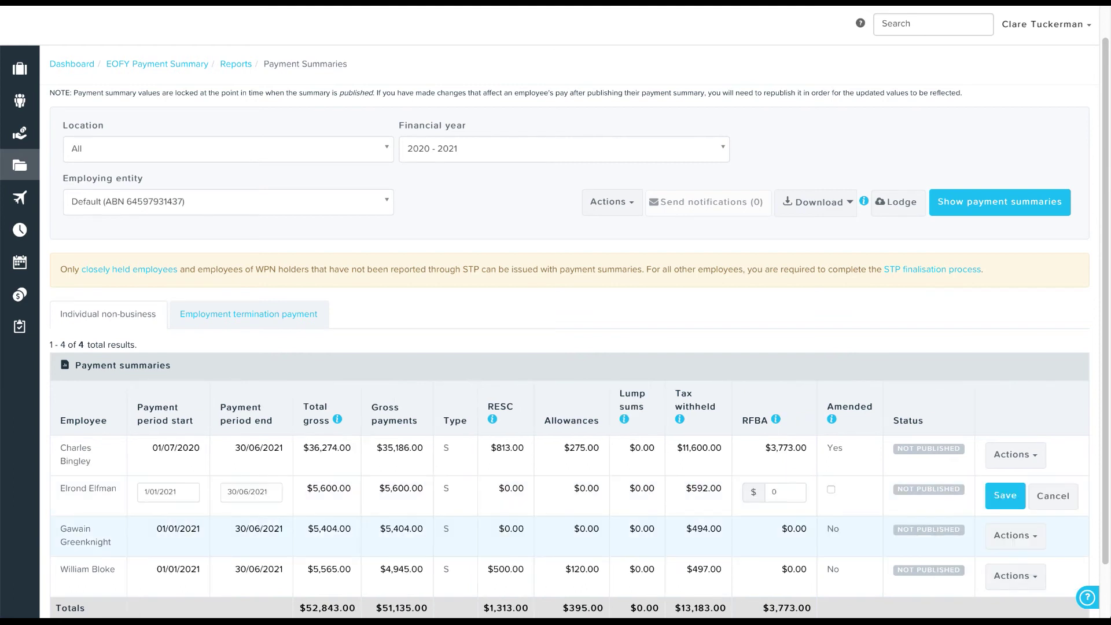
{"action": "left_click", "coordinate": [785, 492]}
{"action": "type", "text": "3773"}
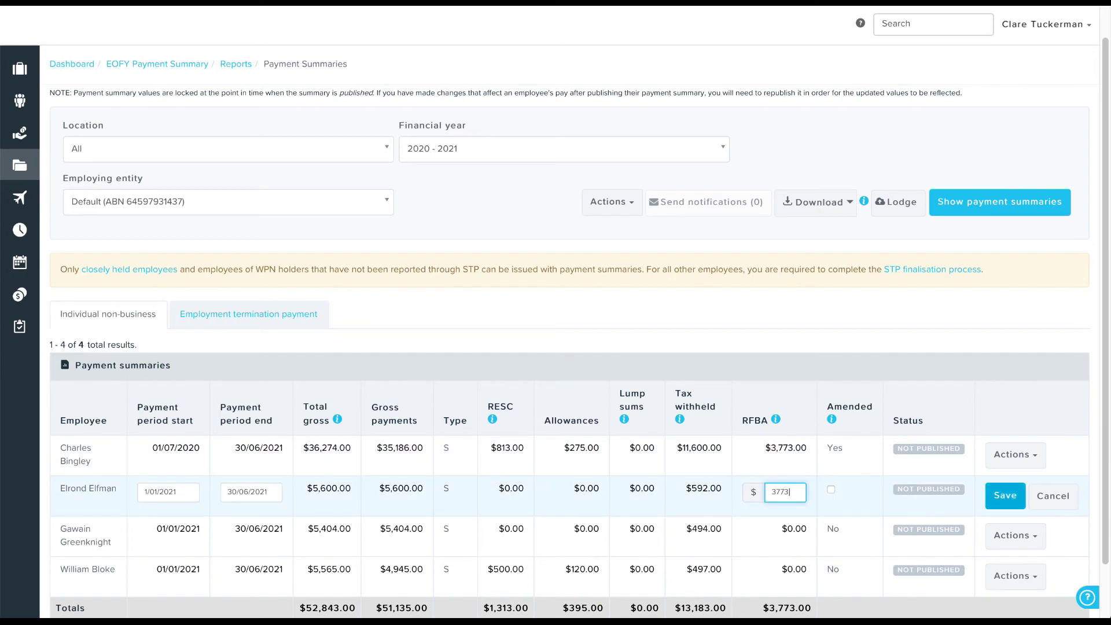
{"action": "left_click", "coordinate": [1006, 496]}
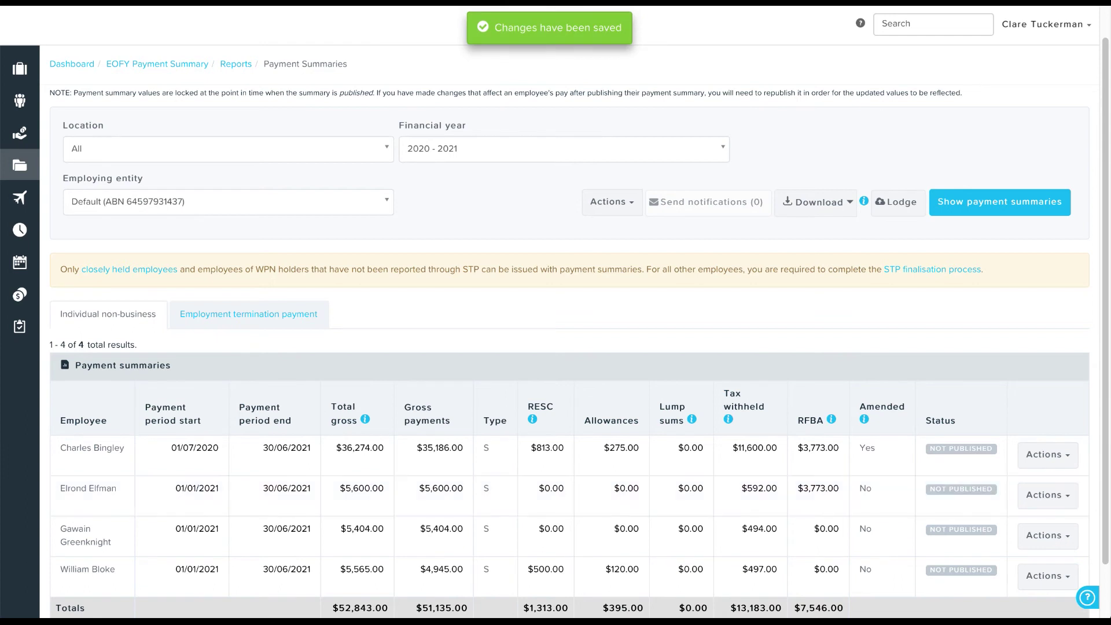
Publish all 4 payment summaries of the Default entity with the option that they must be marked "Amended".
{"action": "left_click", "coordinate": [612, 202]}
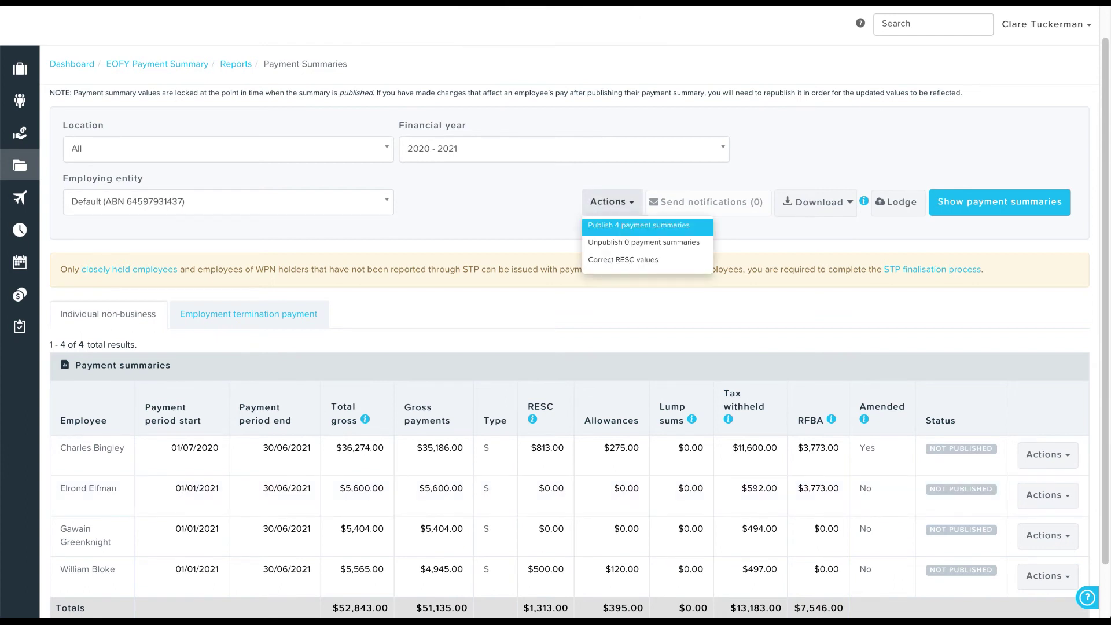
{"action": "left_click", "coordinate": [639, 226]}
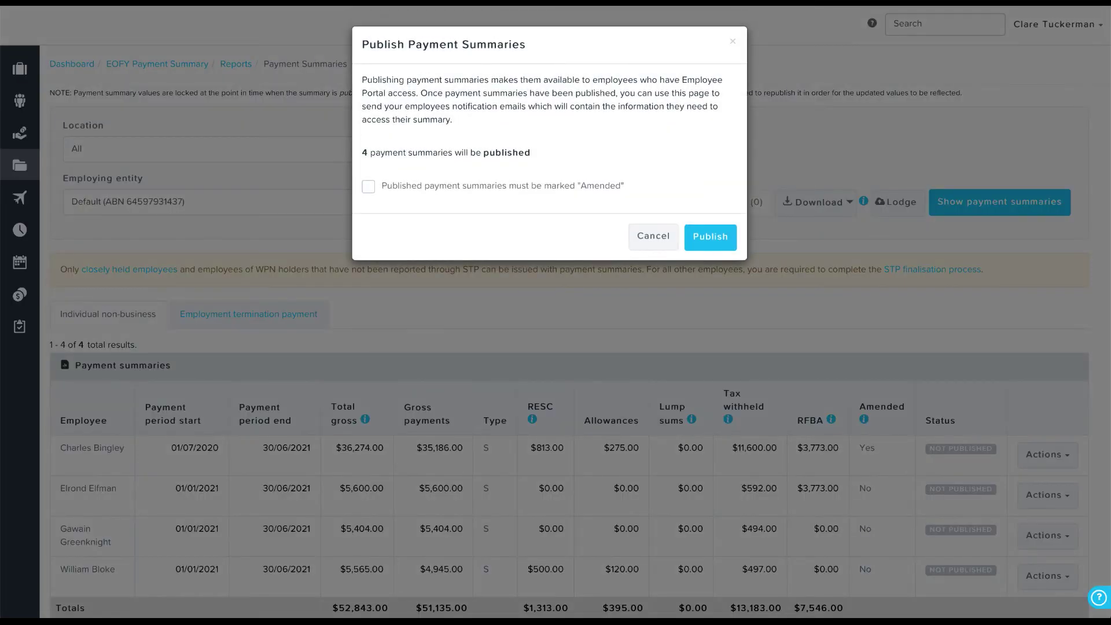
{"action": "left_click", "coordinate": [368, 186]}
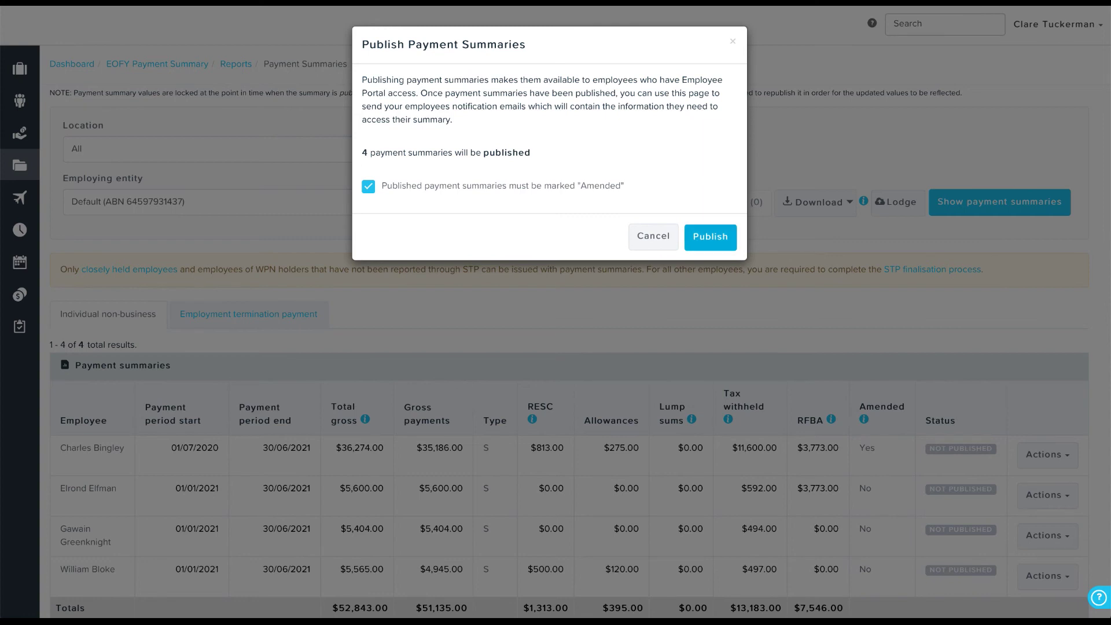
{"action": "left_click", "coordinate": [710, 236]}
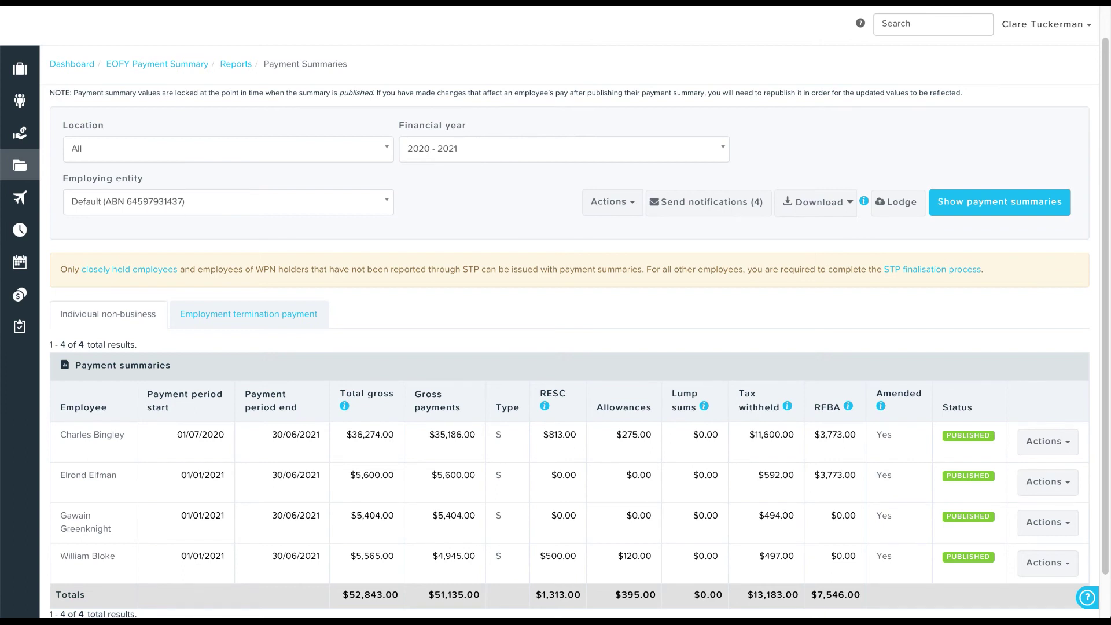
Check which Individual Non-Business payment summaries can be chosen for lodgement, and close the lodgement dialog without lodging.
{"action": "left_click", "coordinate": [898, 202]}
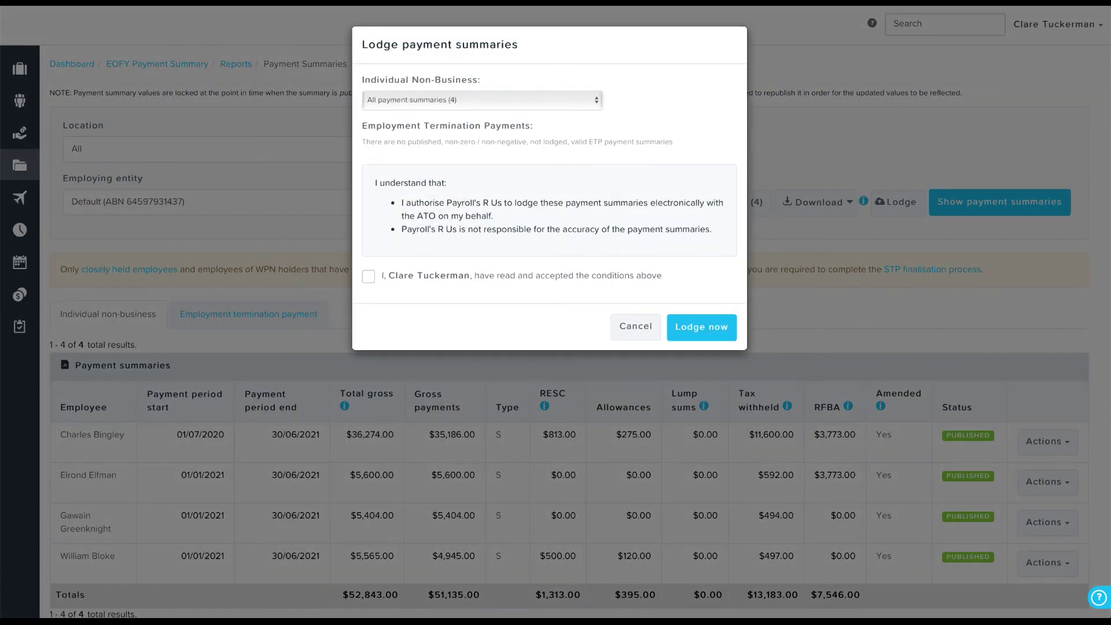
{"action": "left_click", "coordinate": [482, 100]}
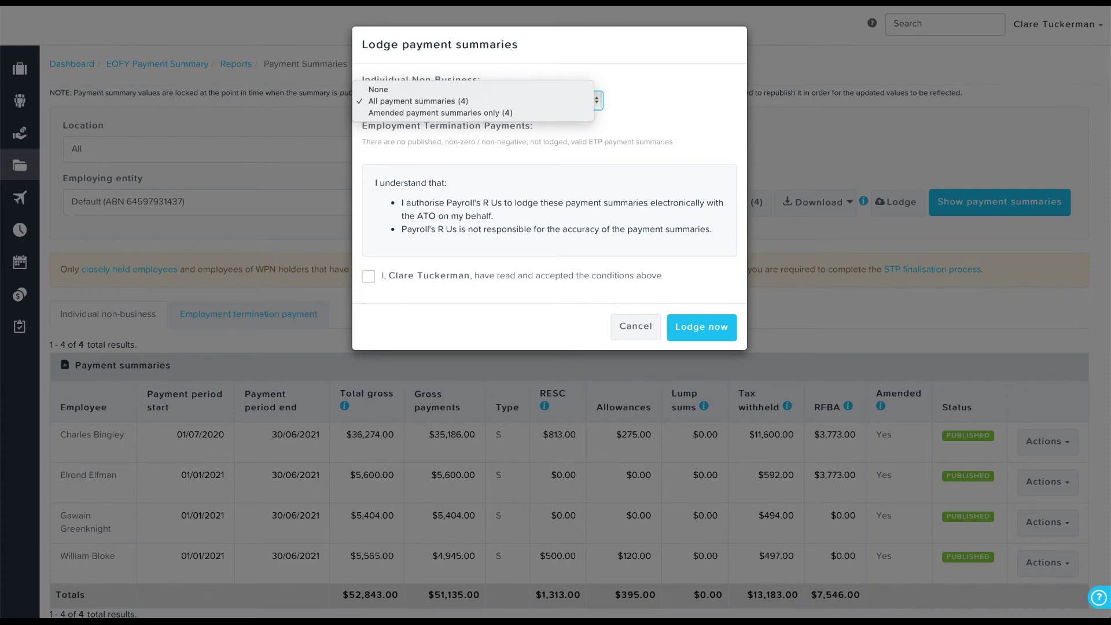
{"action": "left_click", "coordinate": [635, 327]}
{"action": "left_click", "coordinate": [635, 326]}
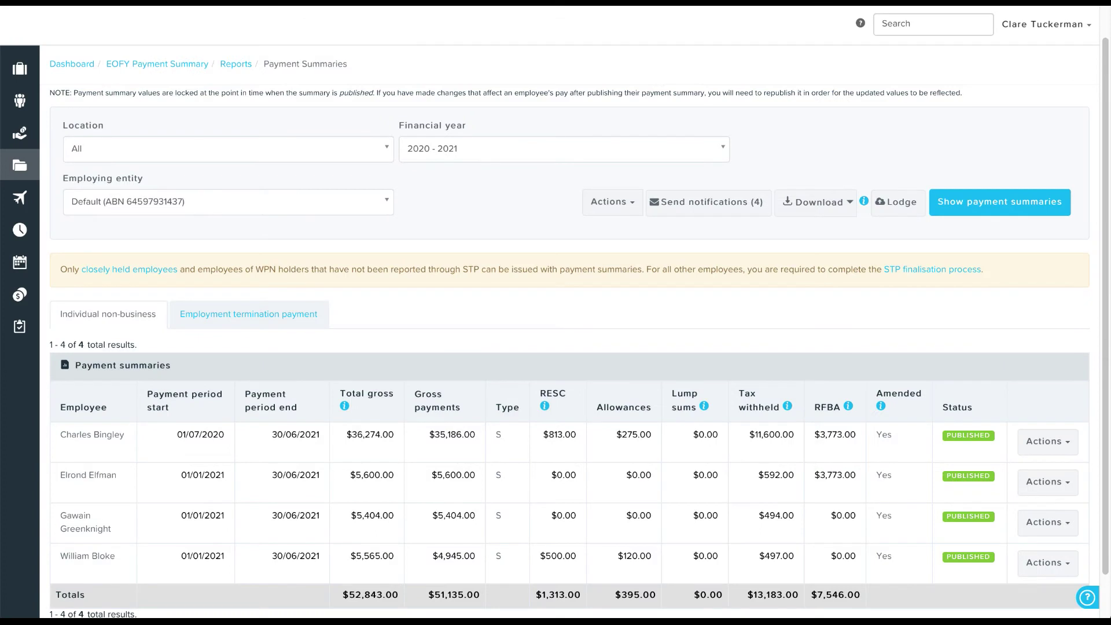
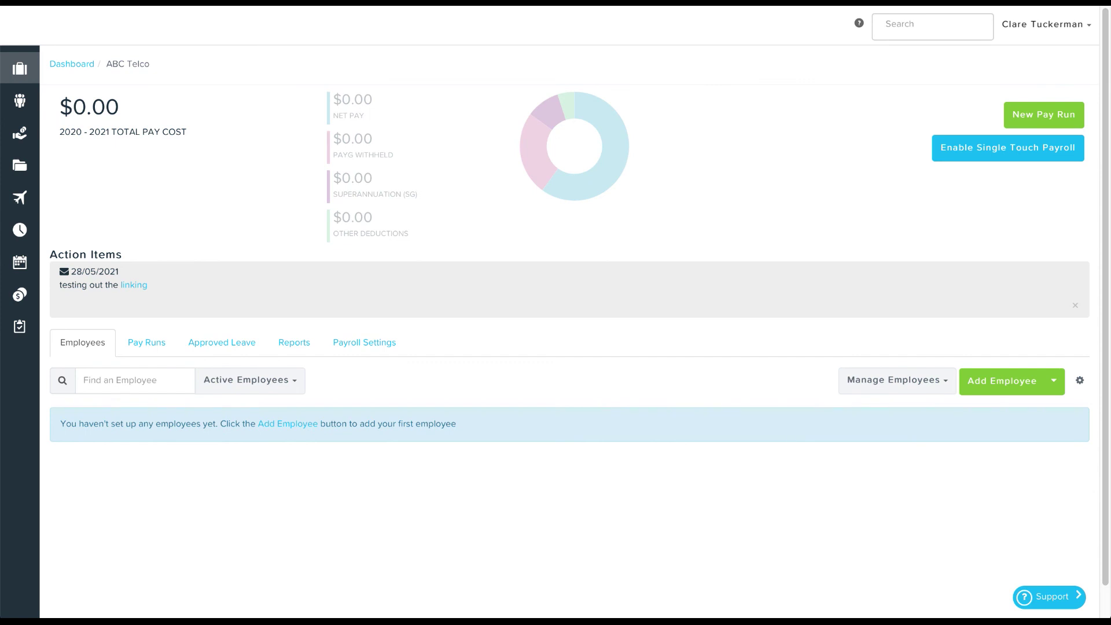
Start enabling Single Touch Payroll for ABC Telco and confirm the business details, filling in the contact phone number.
{"action": "left_click", "coordinate": [1008, 148]}
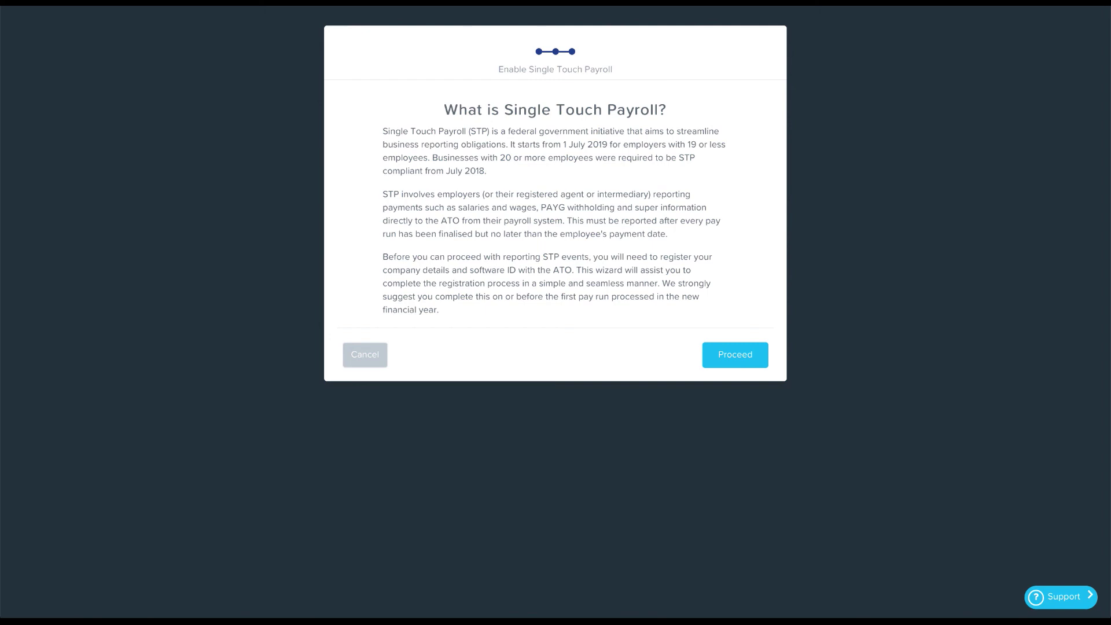
{"action": "left_click", "coordinate": [736, 355]}
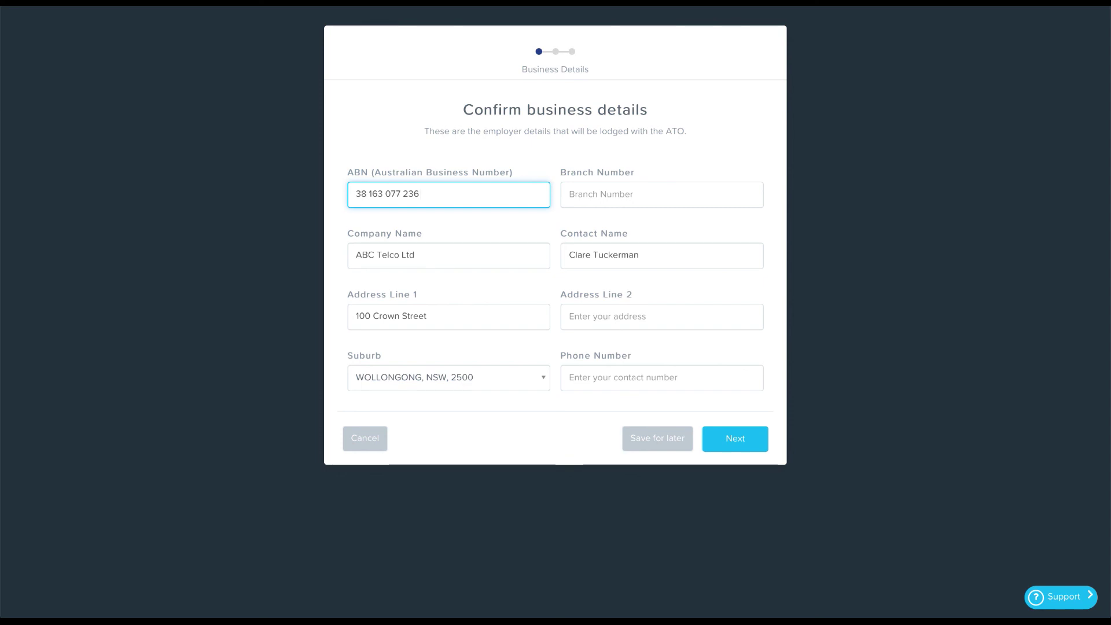
{"action": "key", "text": "Return"}
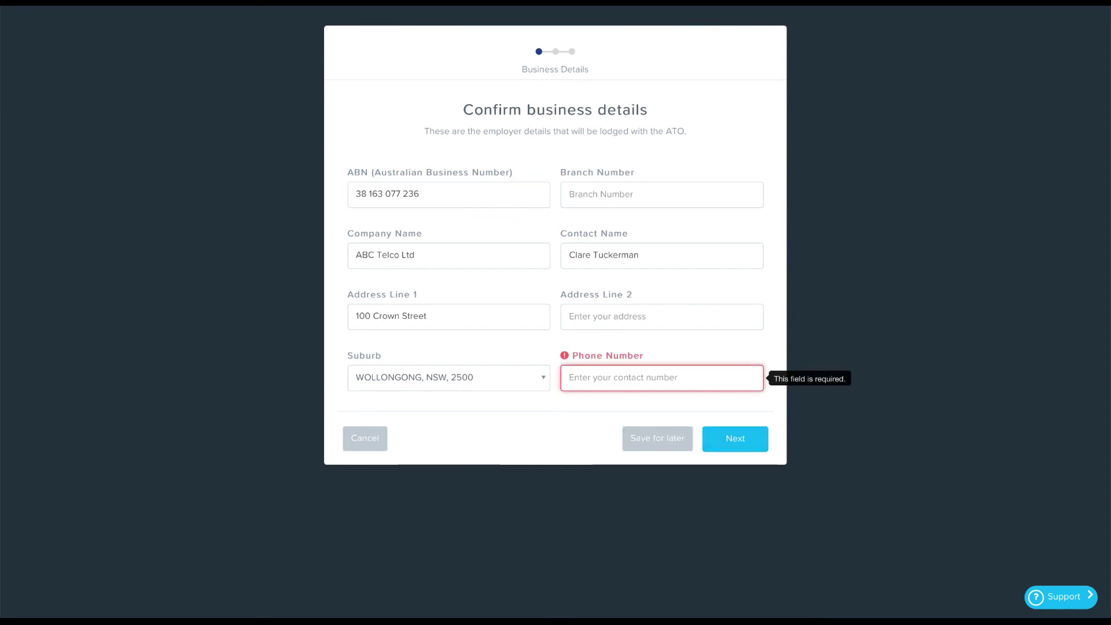
{"action": "type", "text": "02 "}
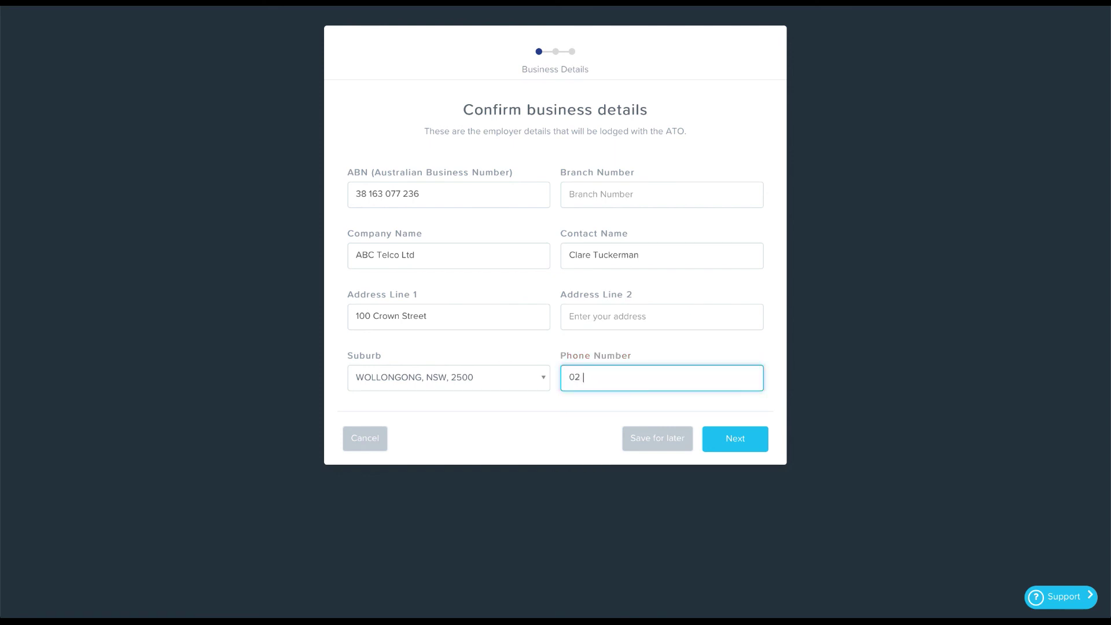
{"action": "type", "text": "425252525"}
{"action": "left_click", "coordinate": [735, 439]}
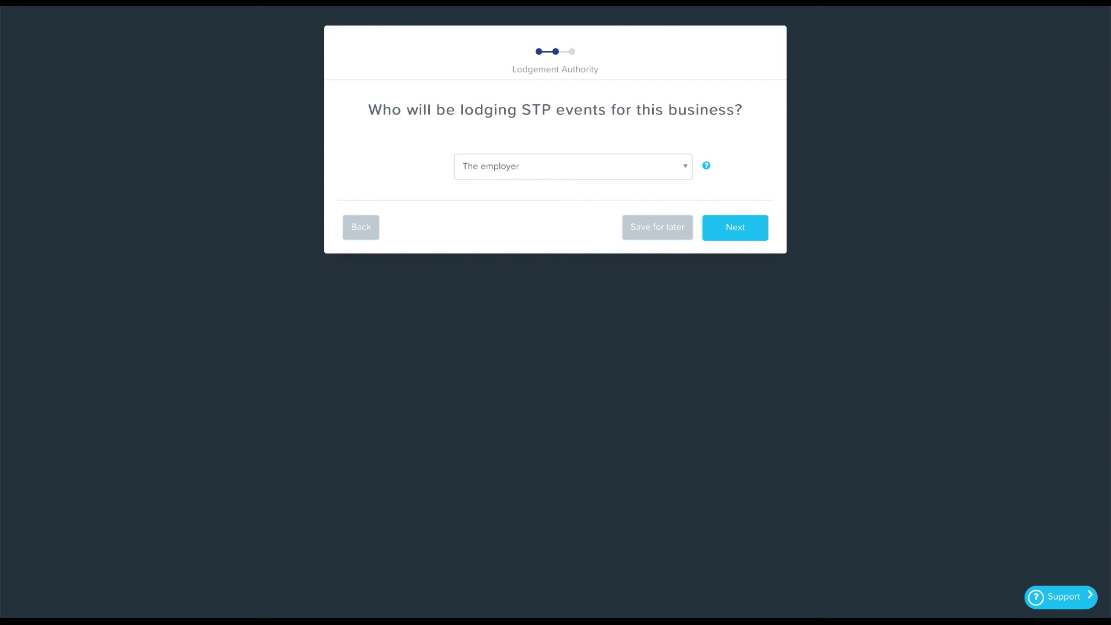
Review who can lodge STP events for the business and continue with "The employer" as the lodgement authority.
{"action": "left_click", "coordinate": [574, 167]}
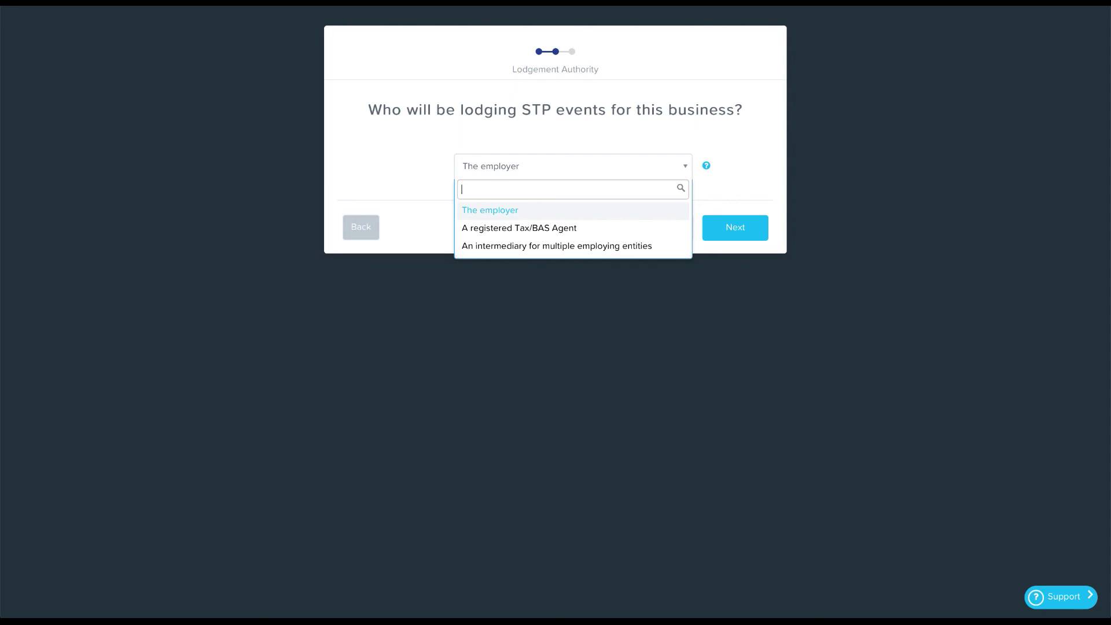
{"action": "key", "text": "Escape"}
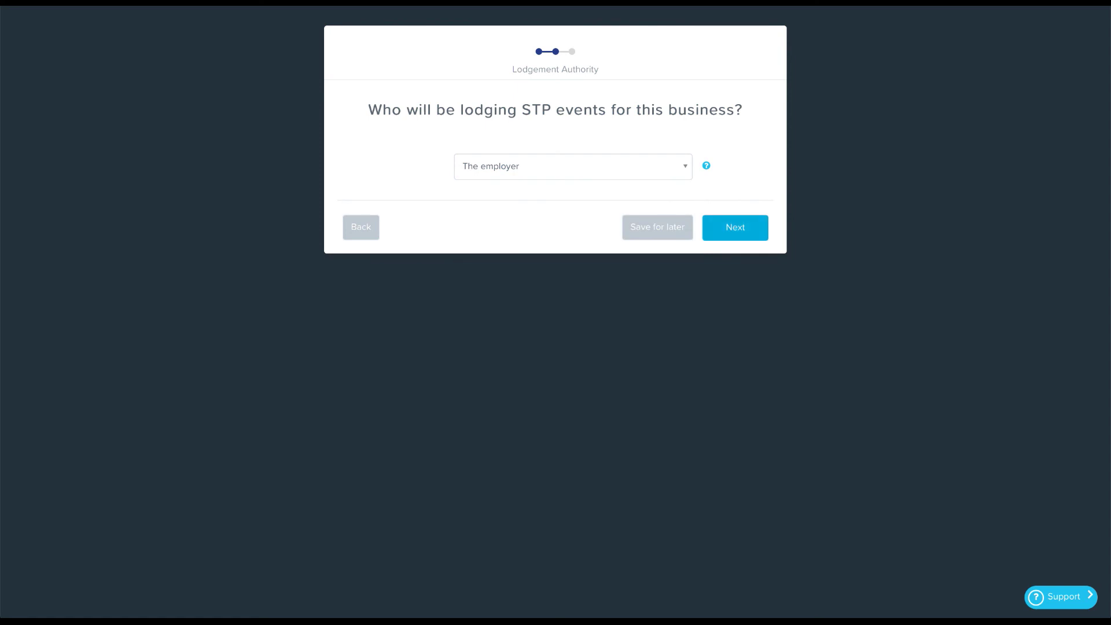
{"action": "left_click", "coordinate": [735, 227]}
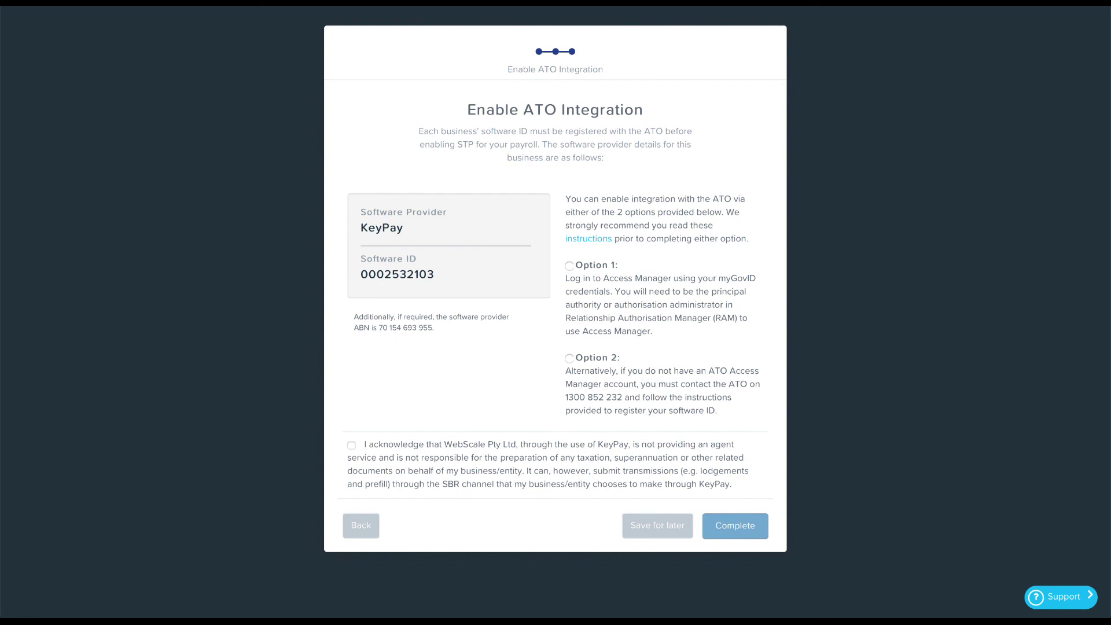
Enable ATO integration through Option 2, accept the acknowledgement, complete the STP setup and return to the business dashboard.
{"action": "left_click", "coordinate": [569, 358]}
{"action": "left_click", "coordinate": [352, 446]}
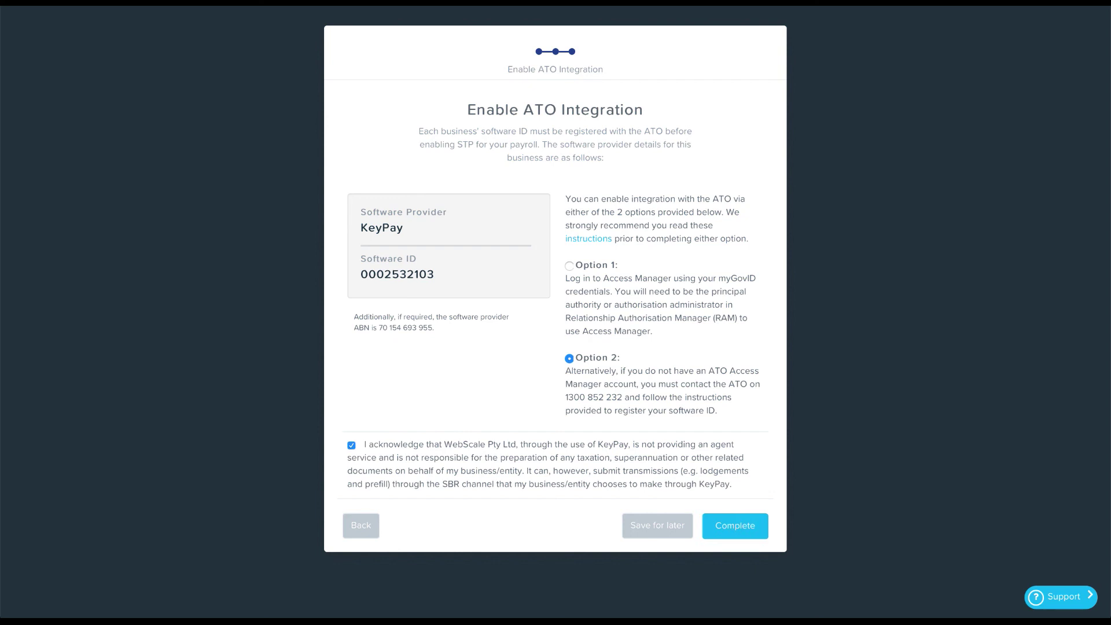
{"action": "left_click", "coordinate": [736, 527]}
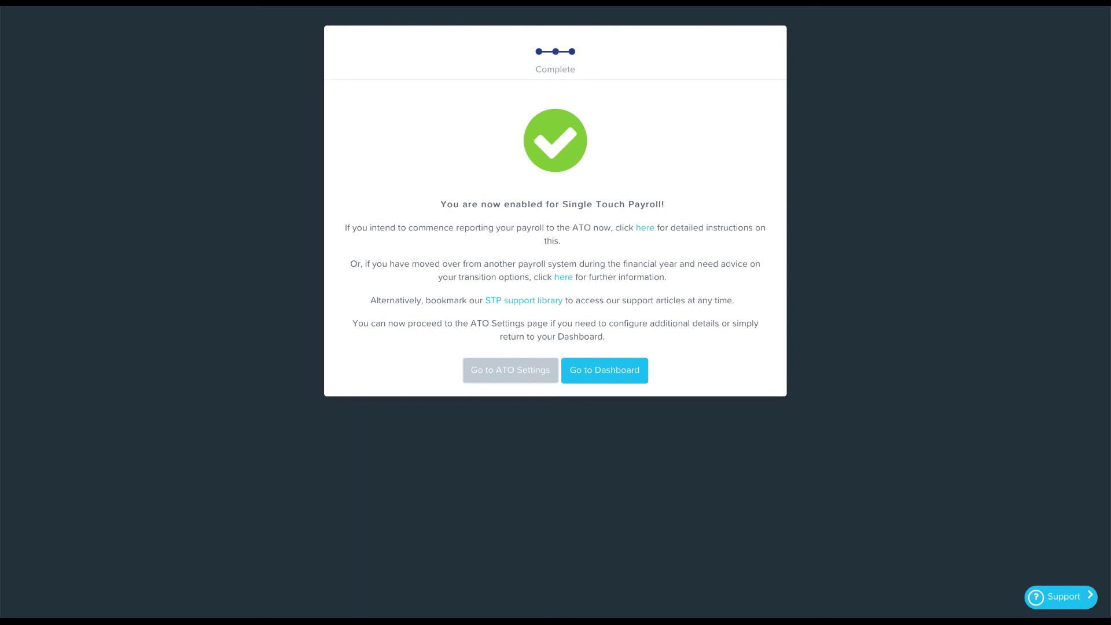
{"action": "left_click", "coordinate": [604, 371]}
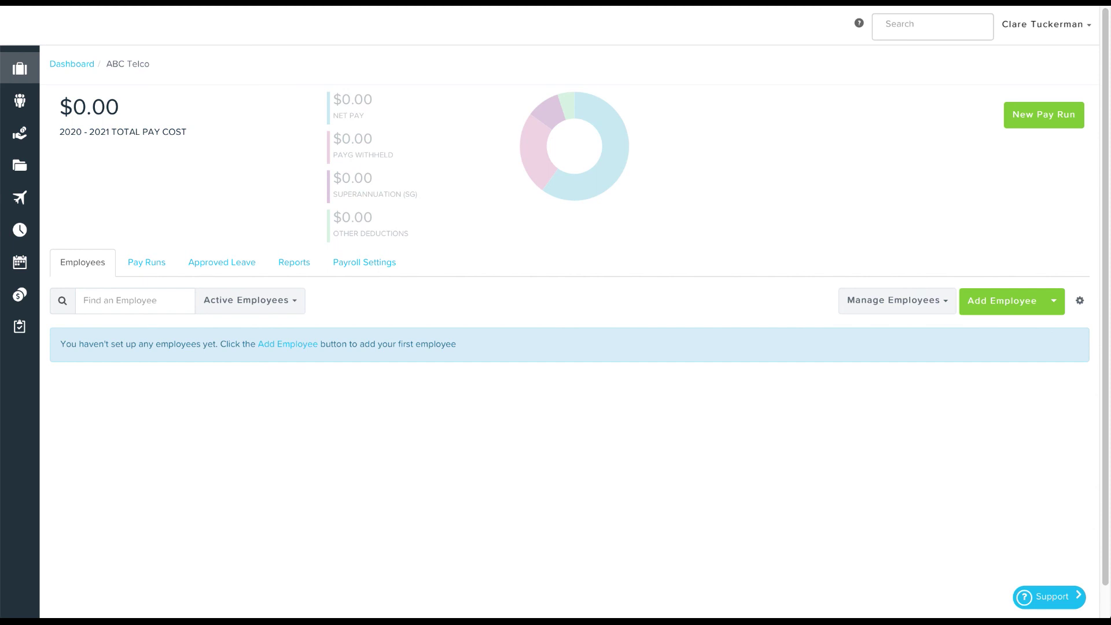
Open the Electronic Lodgement & STP section of the business's ATO Settings to check the electronic lodgement status.
{"action": "left_click", "coordinate": [365, 262]}
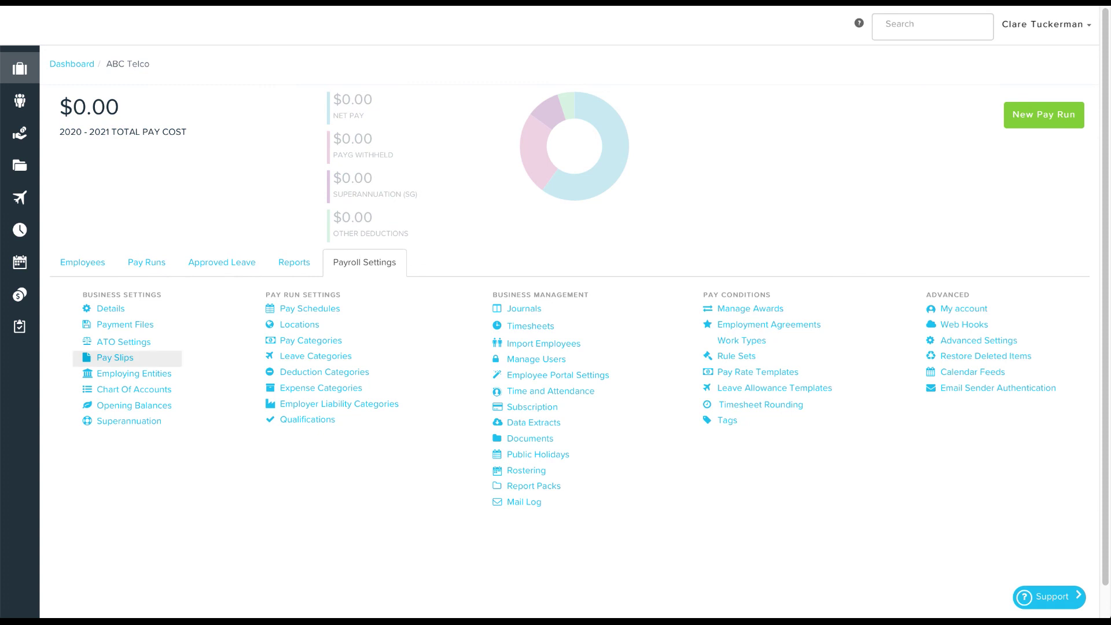
{"action": "left_click", "coordinate": [123, 341]}
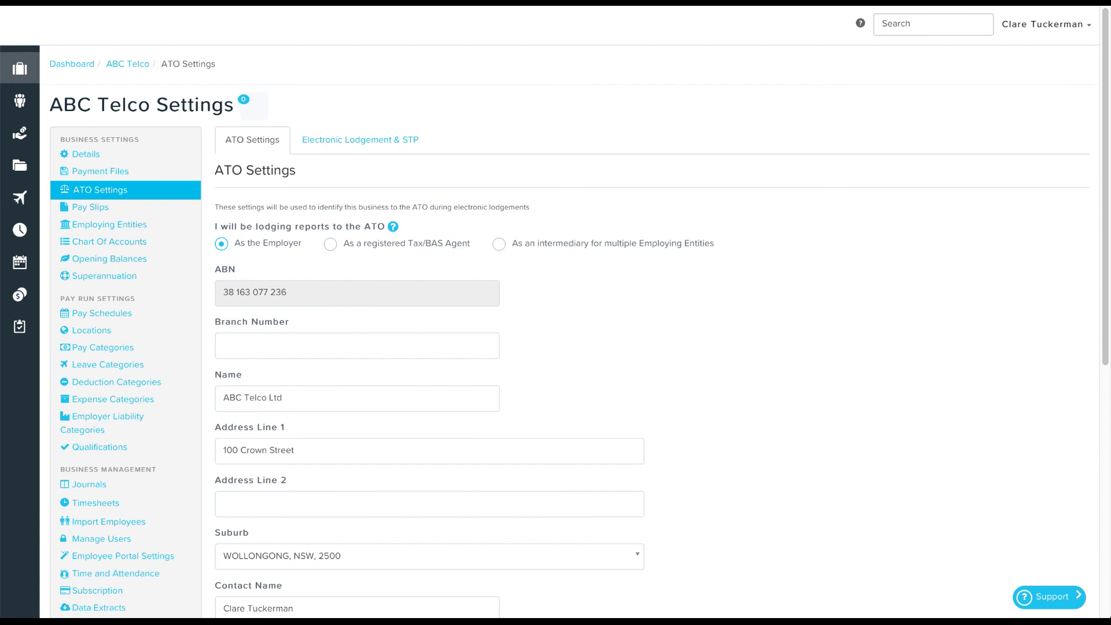
{"action": "left_click", "coordinate": [360, 139]}
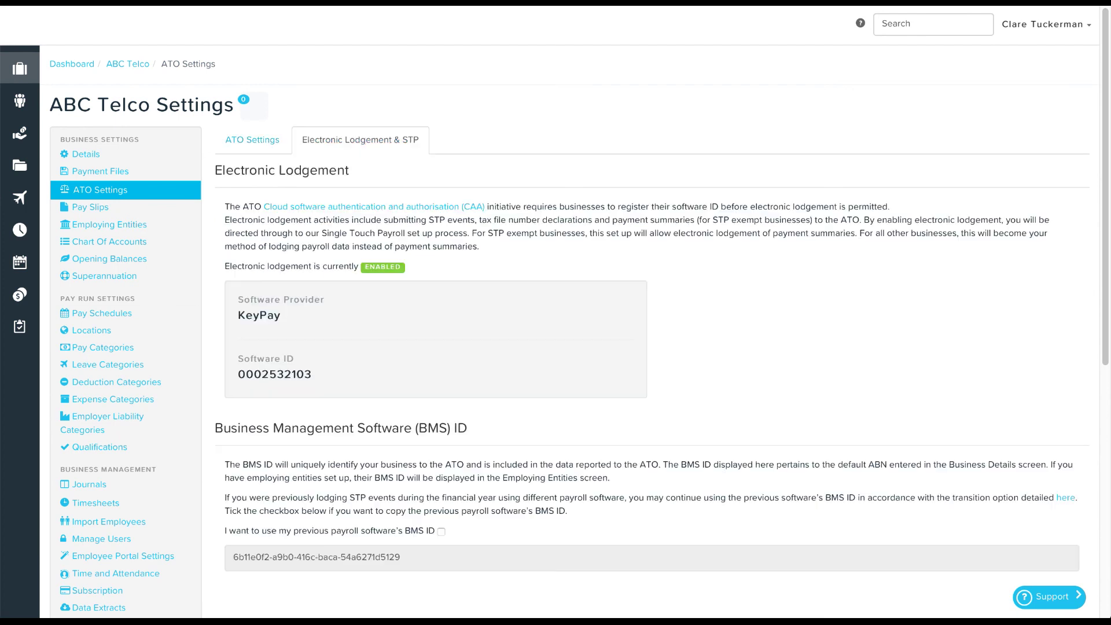